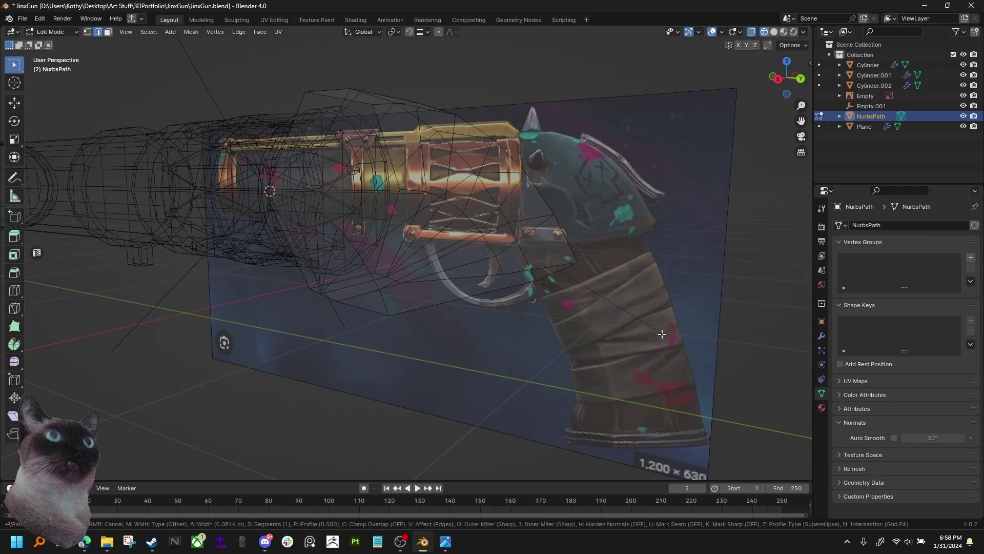
Abandon the bevel and merge two pairs of adjacent vertices along the inner lower edge of the NurbsPath mesh, each at the last vertex.
right_click(663, 334)
middle_drag(663, 334, 698, 269)
click(788, 78)
click(788, 78)
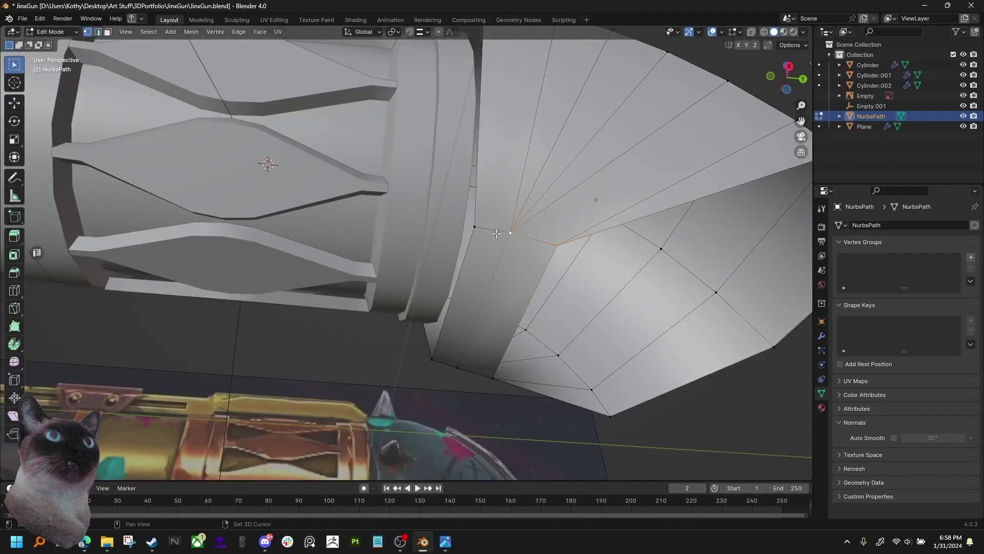
key(m)
click(499, 236)
click(493, 380)
shift+click(460, 370)
key(m)
click(464, 374)
scroll(533, 248, down, 3)
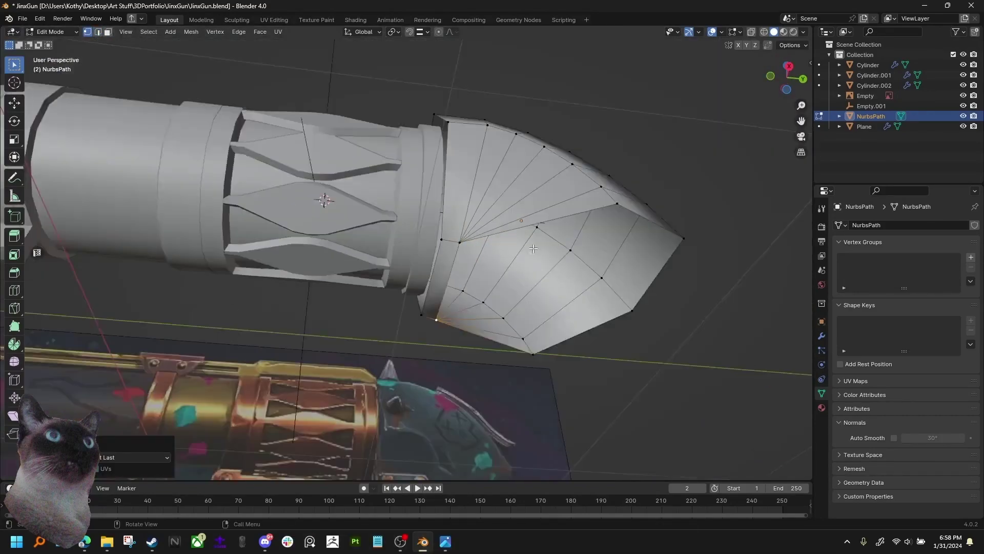
middle_drag(533, 249, 125, 279)
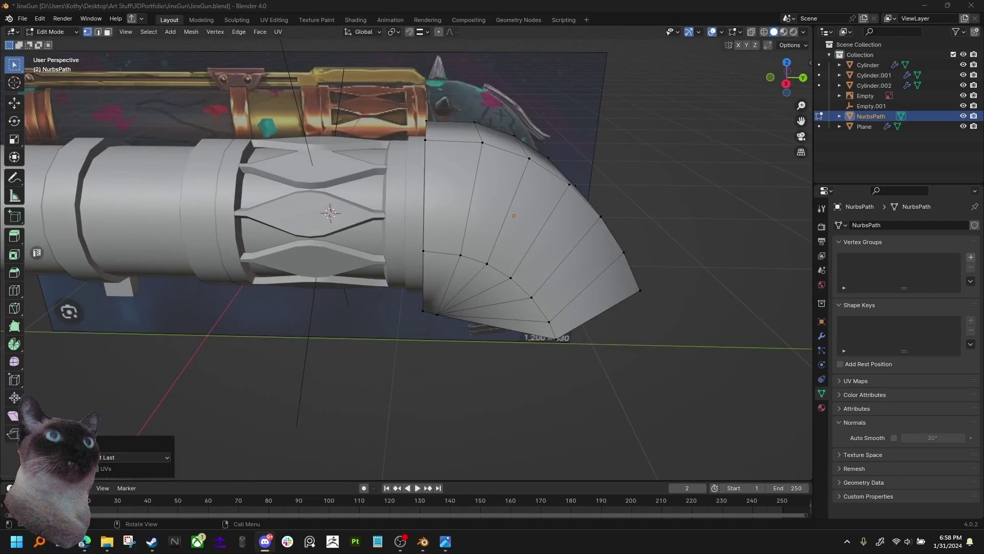
scroll(406, 253, down, 2)
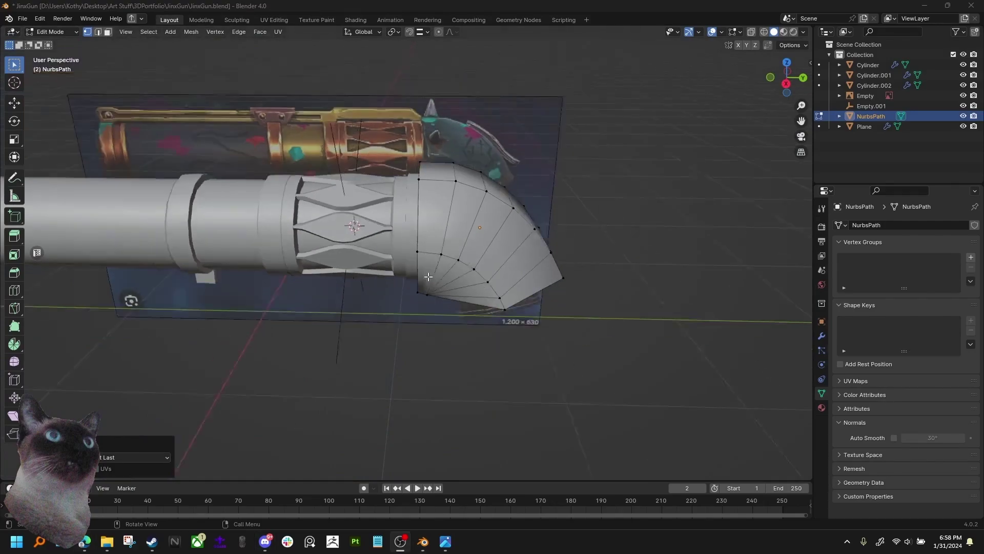
scroll(729, 123, up, 3)
click(786, 83)
scroll(642, 316, up, 1)
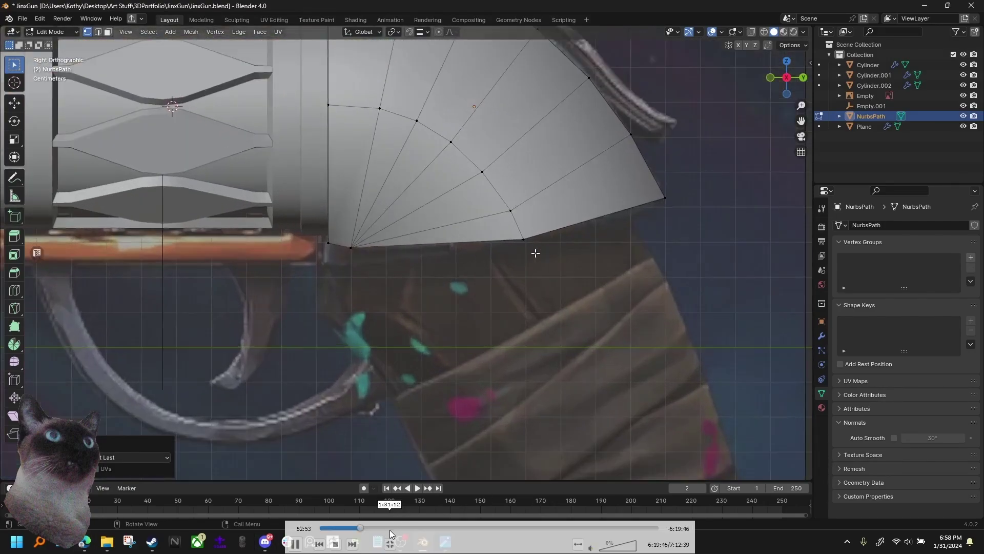
Scrub the modelling session recording to about 2:30, around the naming of the finished low-poly gun parts.
click(389, 528)
click(412, 528)
click(454, 528)
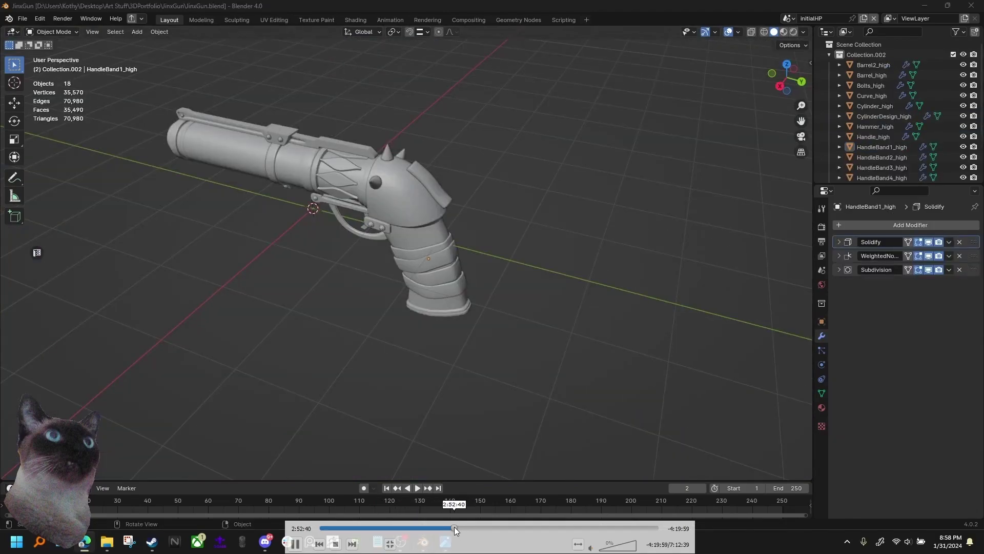
click(431, 528)
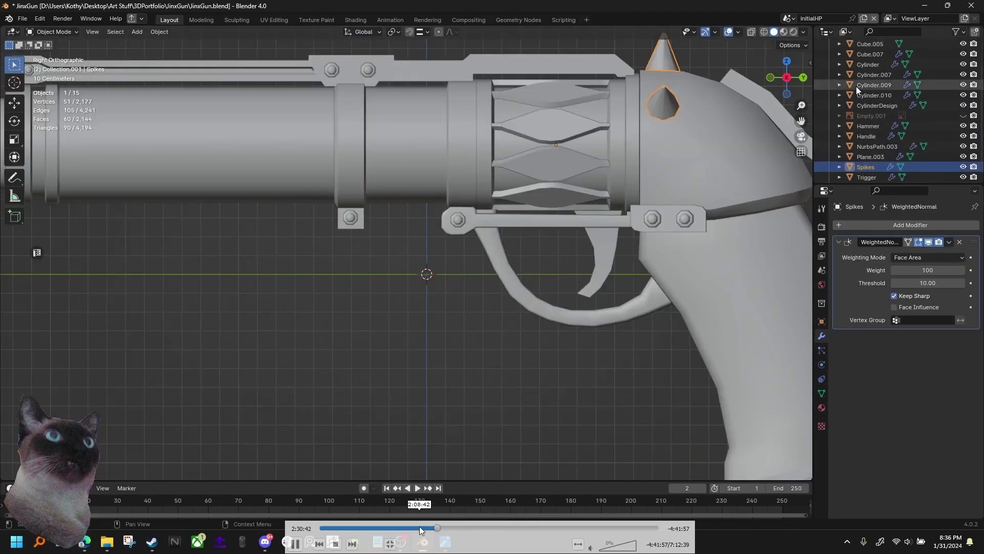
click(413, 528)
click(423, 528)
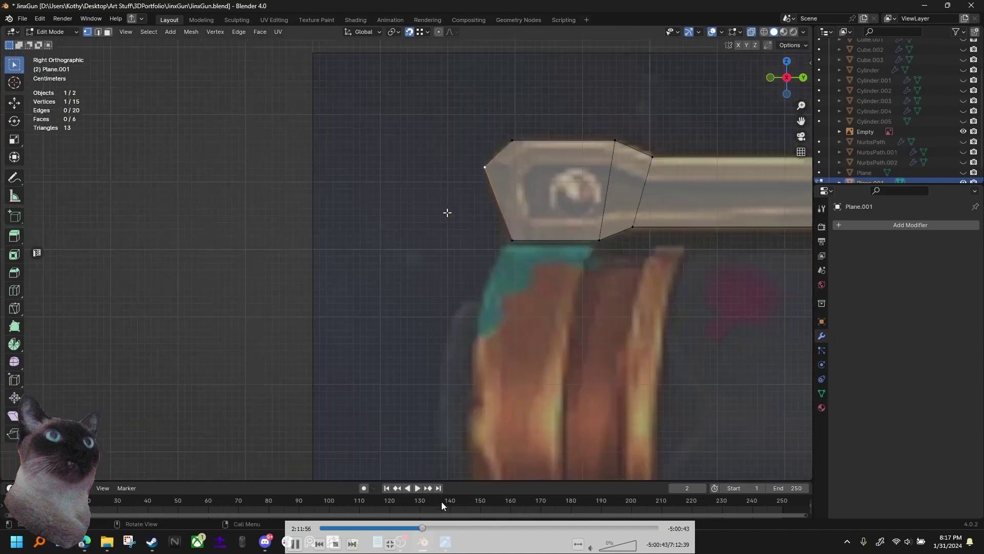
click(436, 528)
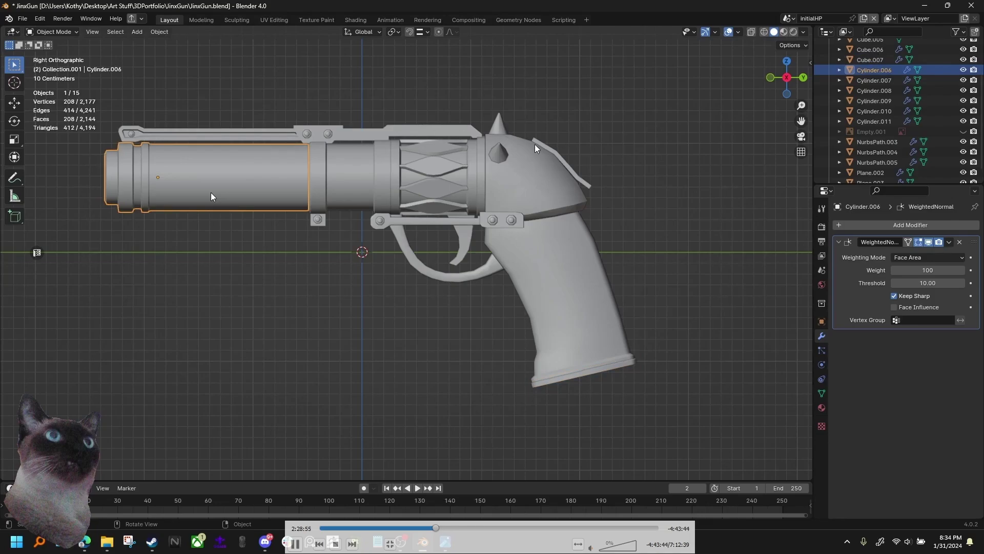
click(442, 528)
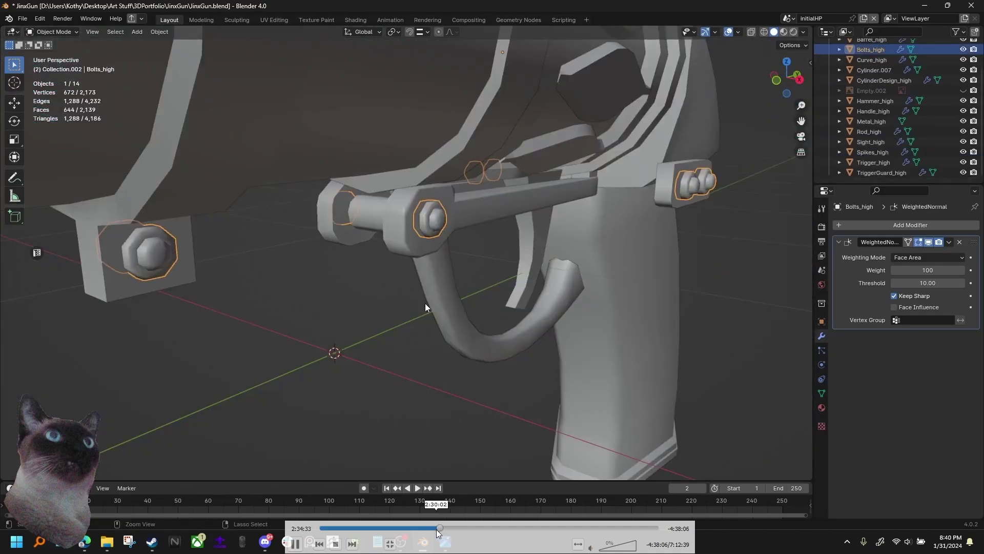
click(437, 529)
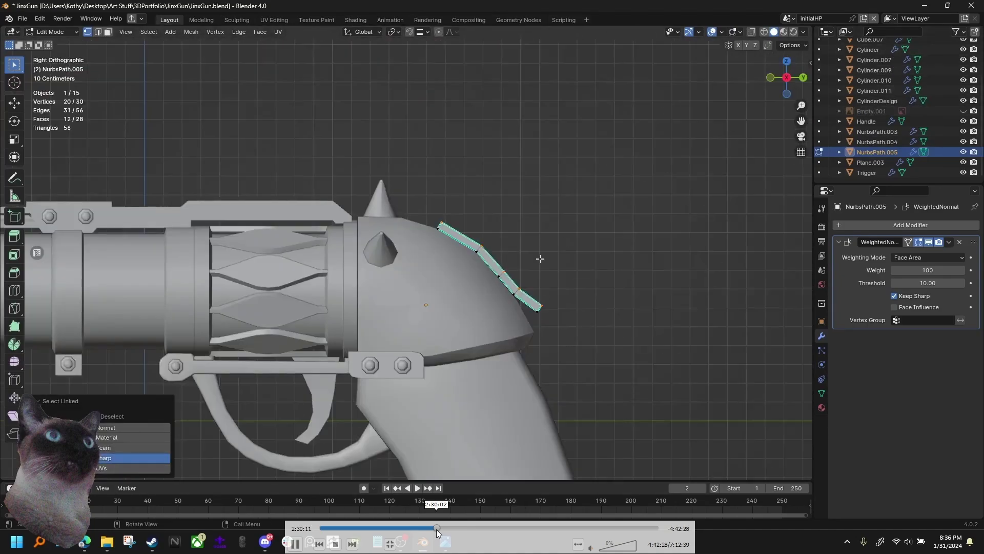
Skip forward through the recording, from the renaming of the gun parts to the edge-loop work on Bolts_high.
key(Right)
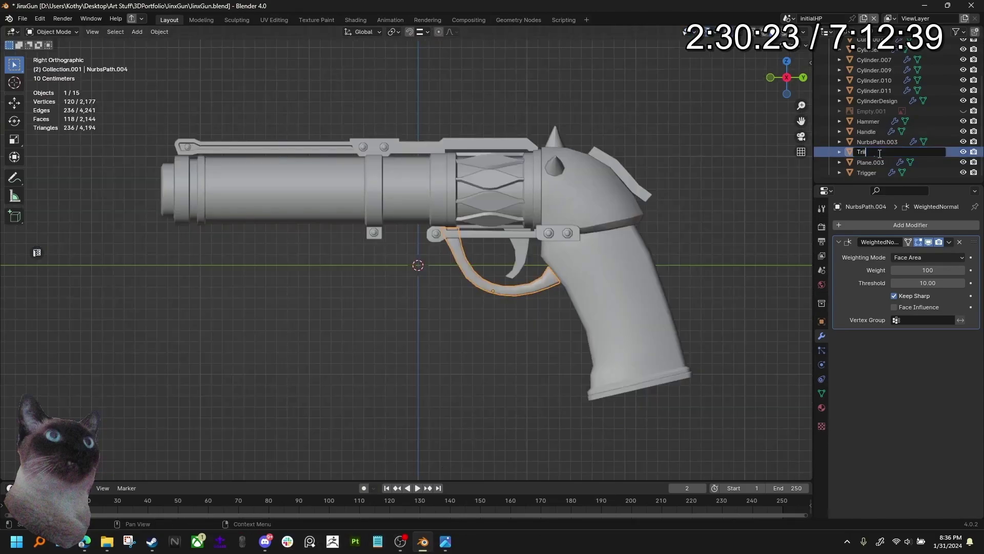
key(Right)
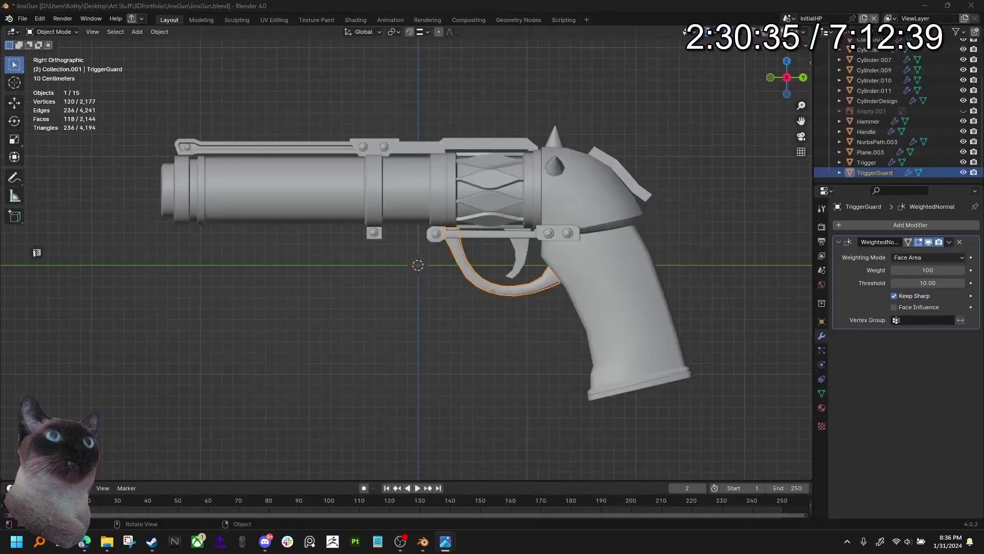
key(Right)
key(Right)
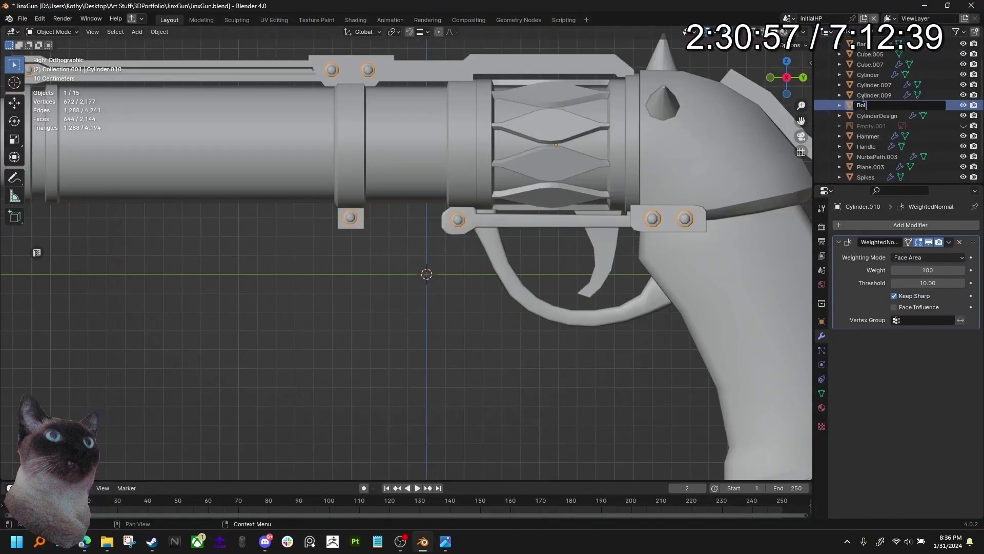
key(Right)
key(Right)
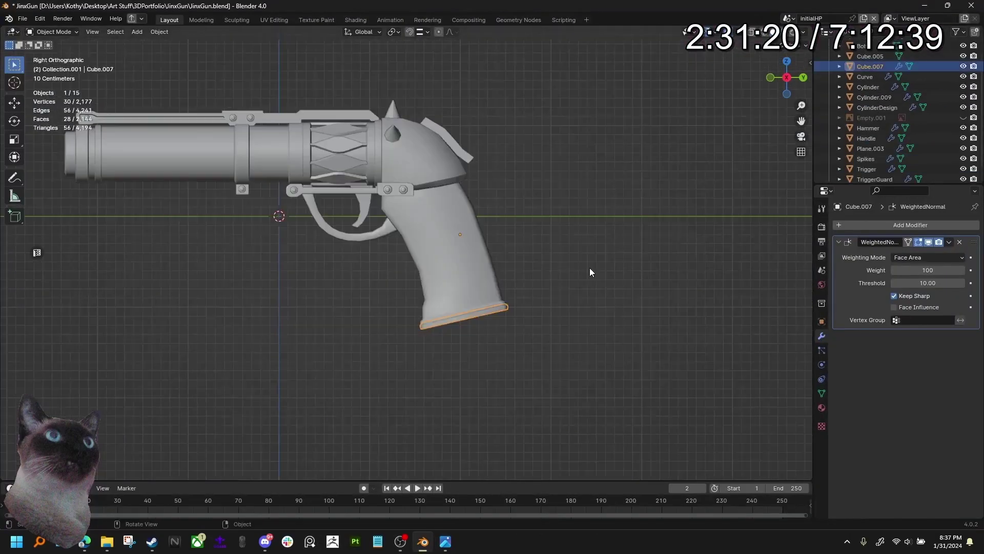
key(Right)
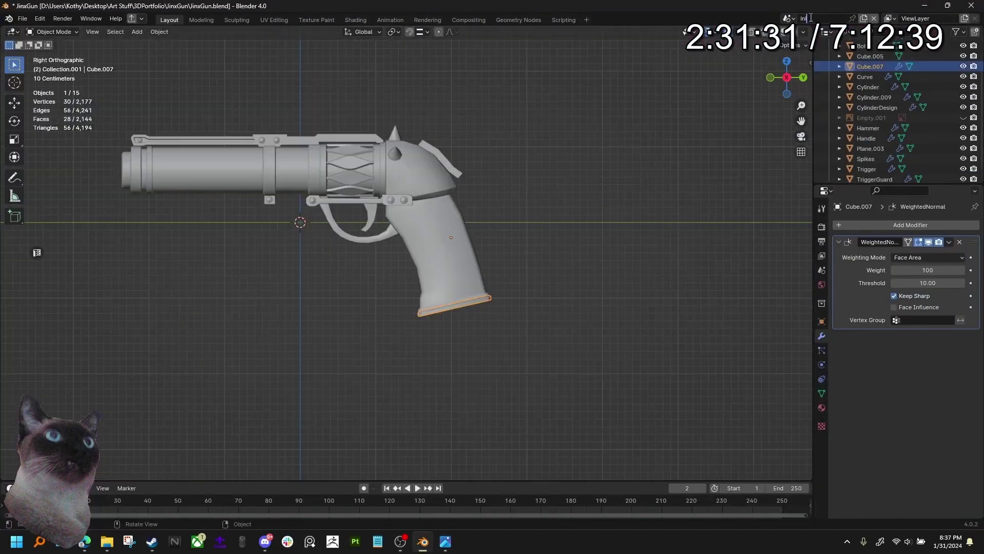
key(Right)
key(Right)
key(Right)
key(Right)
key(Right)
key(Right)
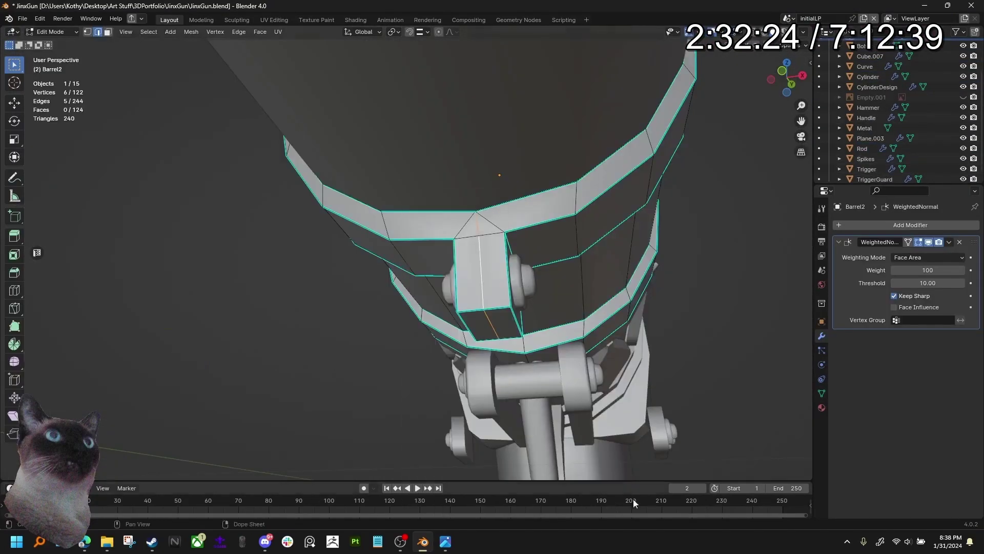
key(Right)
key(Right)
key(Right)
key(Right)
key(Right)
key(Right)
key(Right)
key(Right)
key(Right)
key(Right)
key(Right)
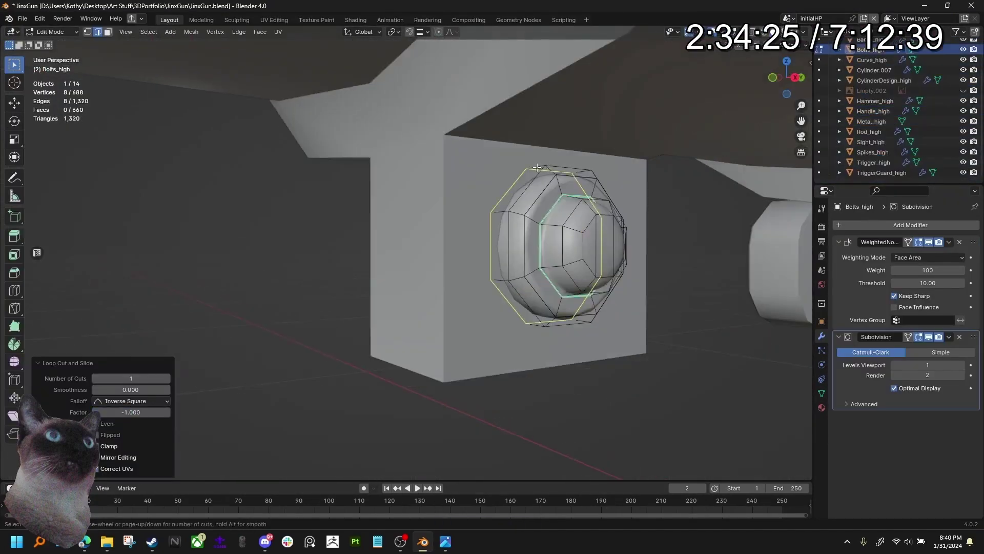
key(Right)
Skip the recording back to about 2:33:44 and play through the subdivision preview of the bolts.
key(Left)
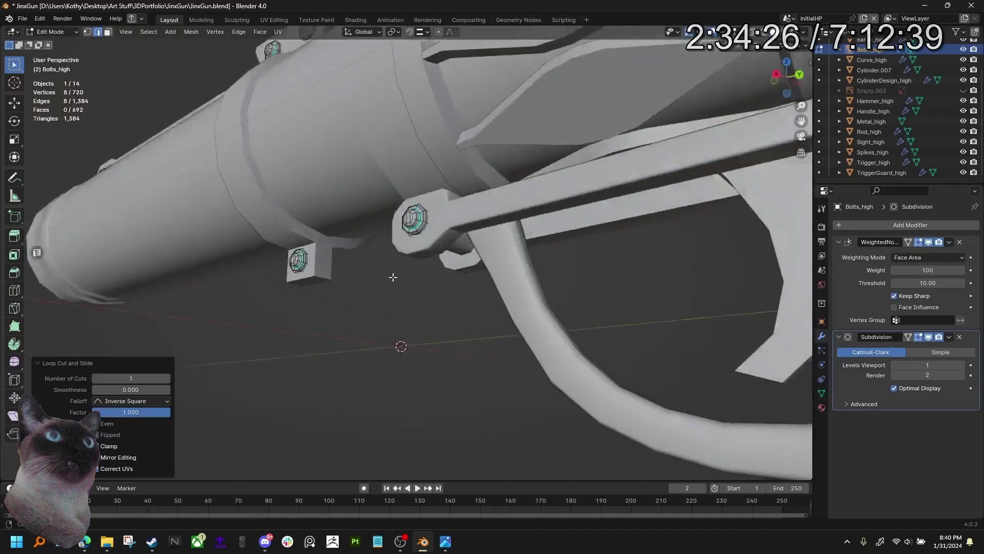
key(Left)
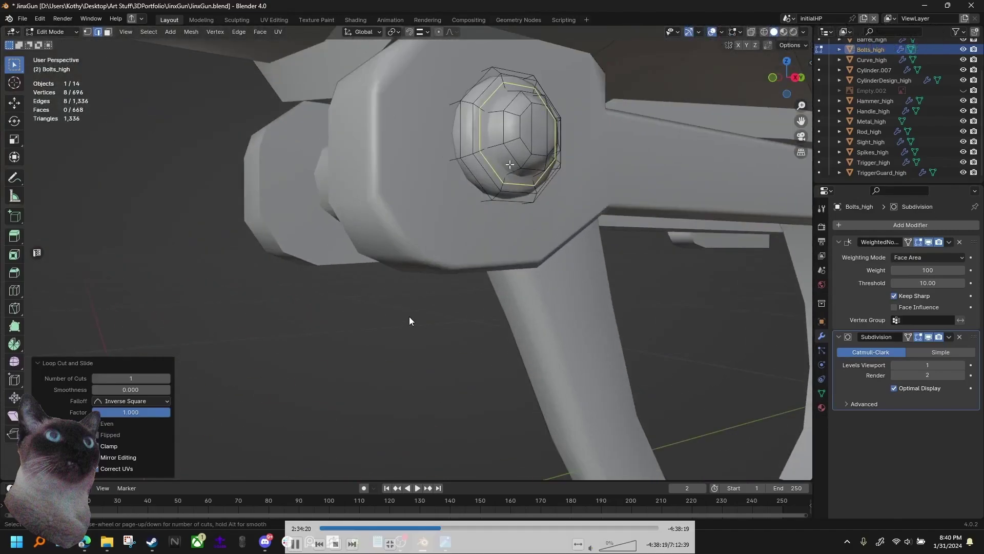
key(space)
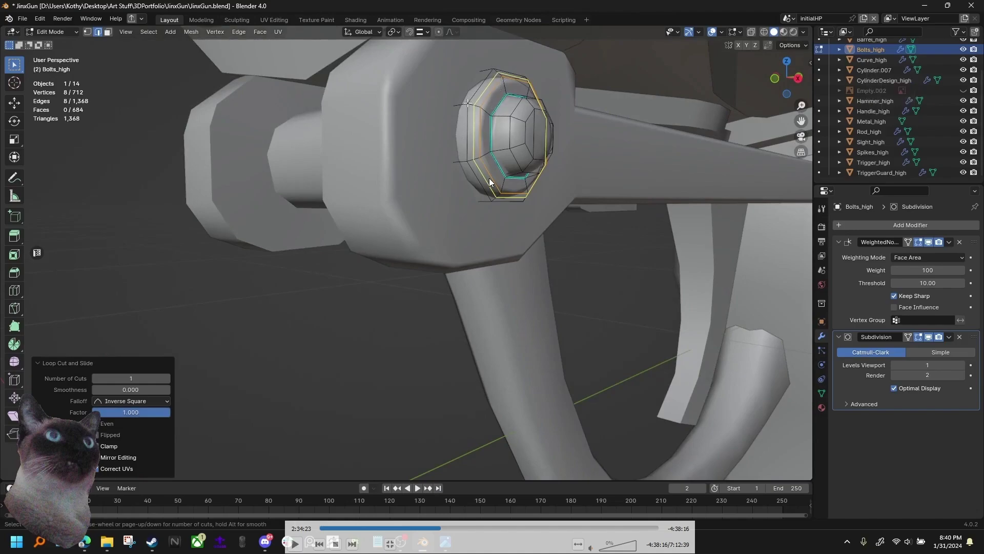
key(Left)
key(Left)
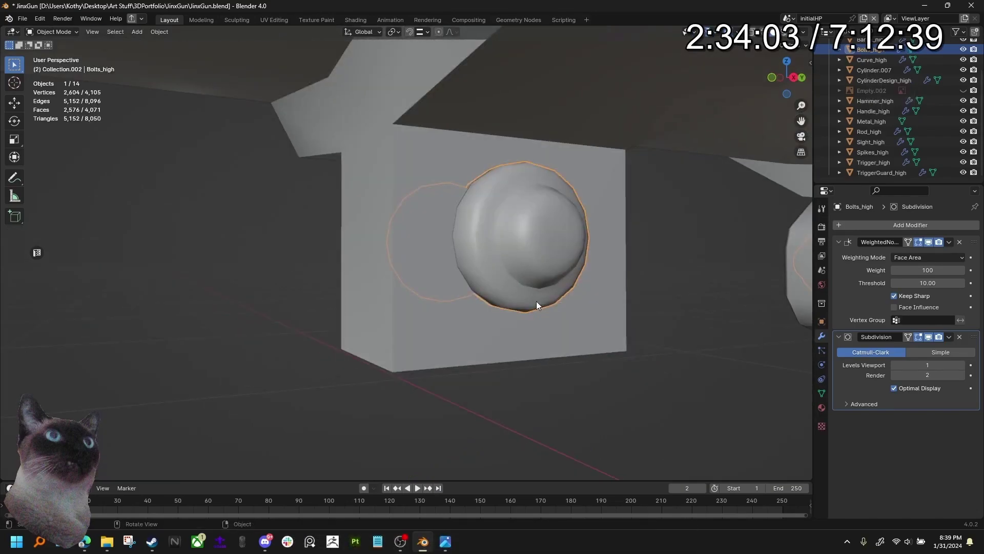
key(Left)
key(Left)
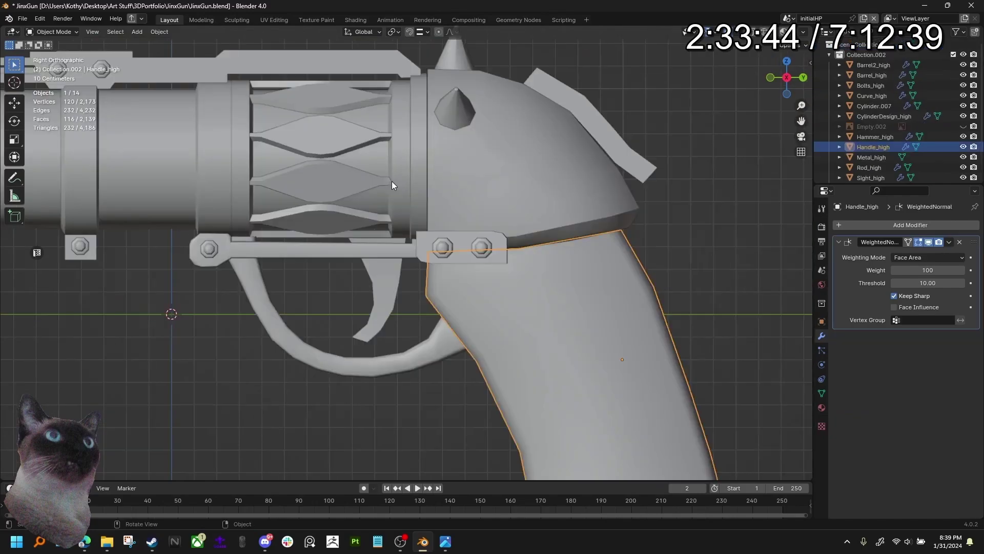
key(space)
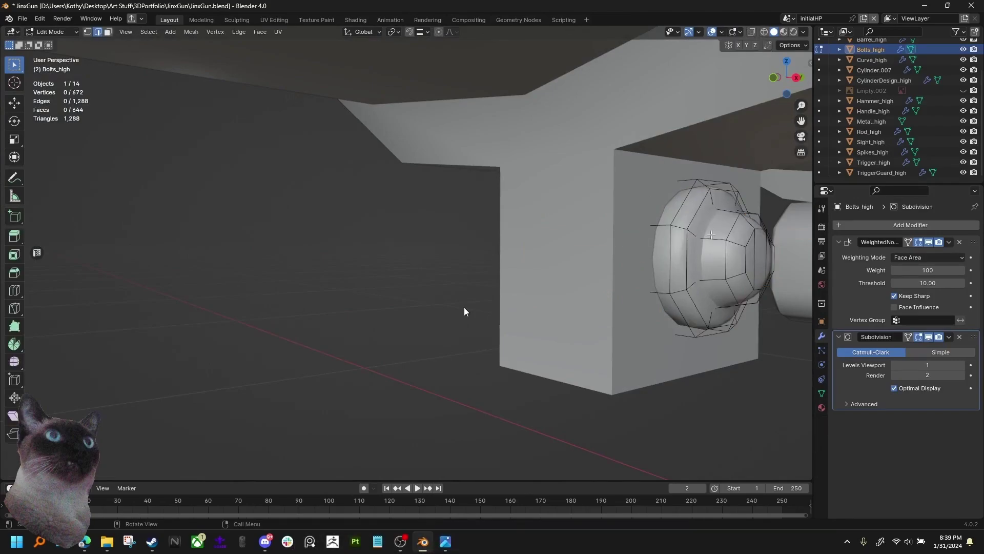
key(space)
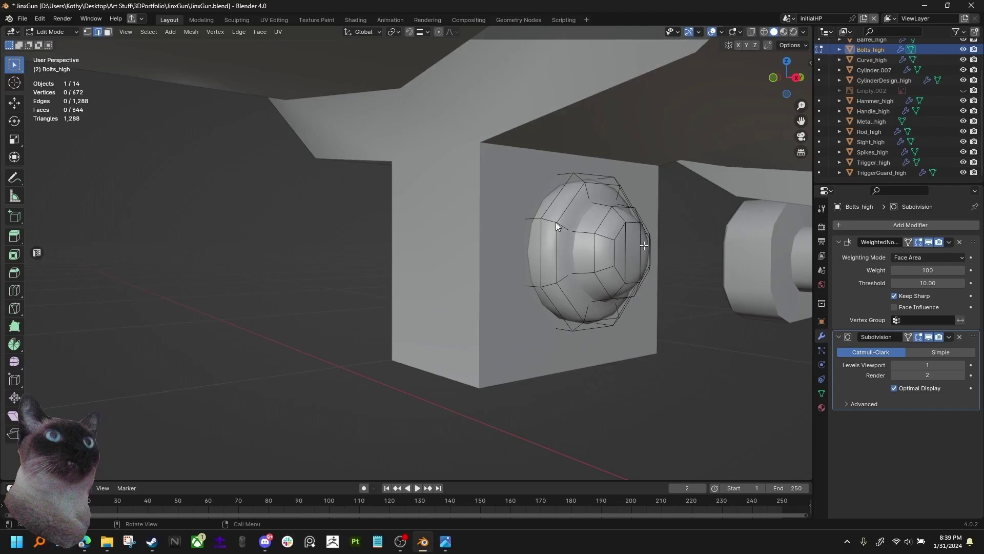
Check the smoothed bolt in Object Mode, and try adding loop cuts around its head in Edit Mode.
key(ctrl+Tab)
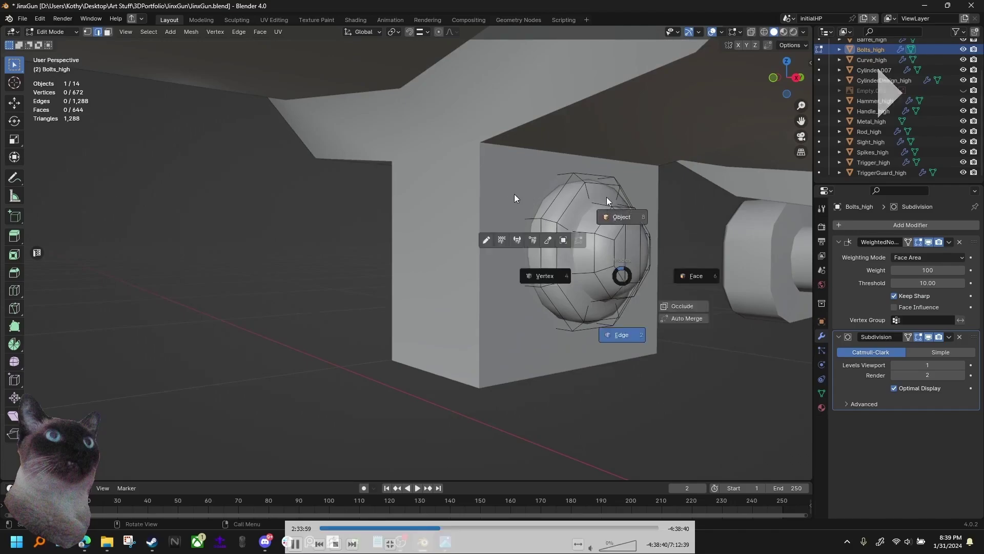
click(607, 198)
scroll(608, 194, down, 4)
middle_drag(608, 194, 562, 274)
scroll(582, 282, up, 5)
key(Tab)
click(556, 199)
key(ctrl+r)
key(space)
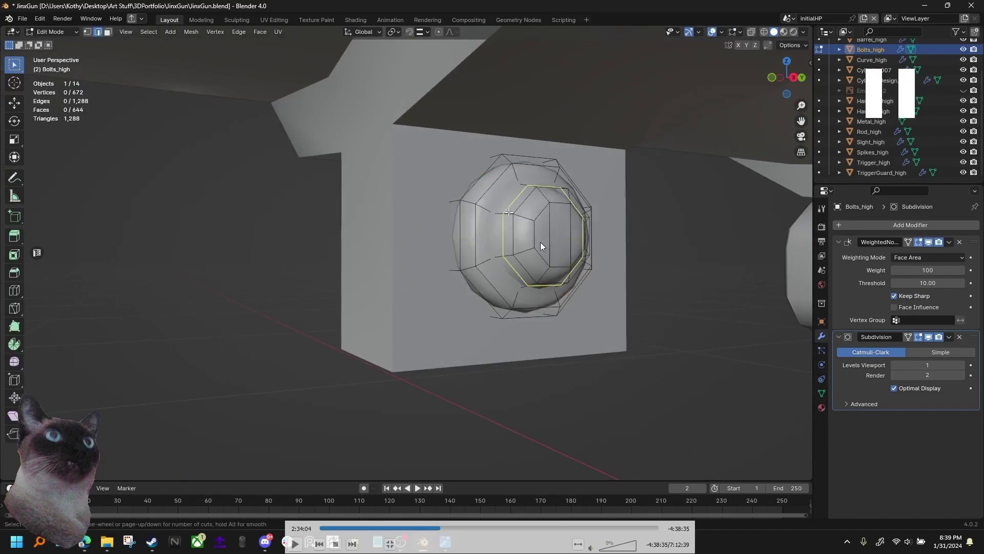
key(space)
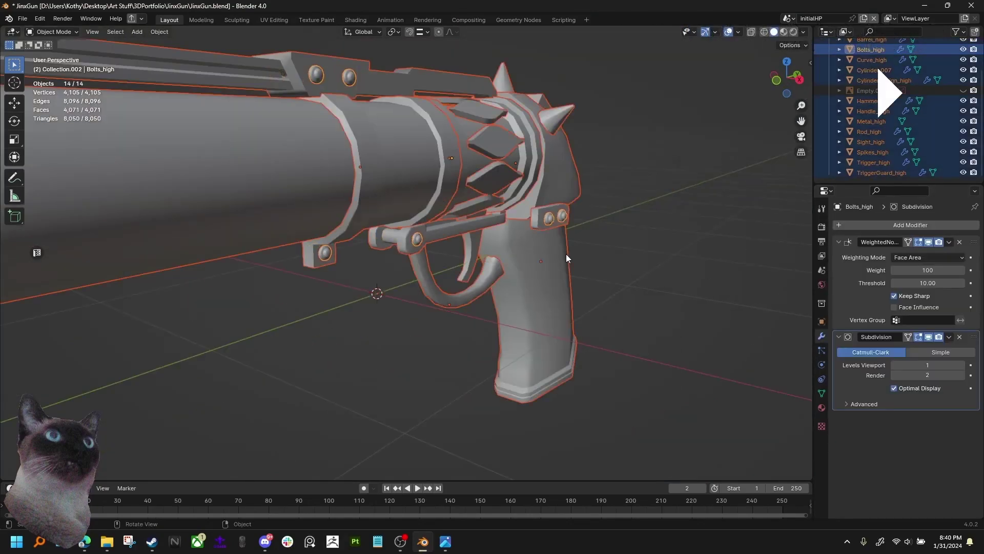
Copy the modifiers from Bolts_high to all the selected gun parts.
key(ctrl+l)
click(566, 256)
scroll(396, 237, down, 5)
middle_drag(396, 237, 358, 292)
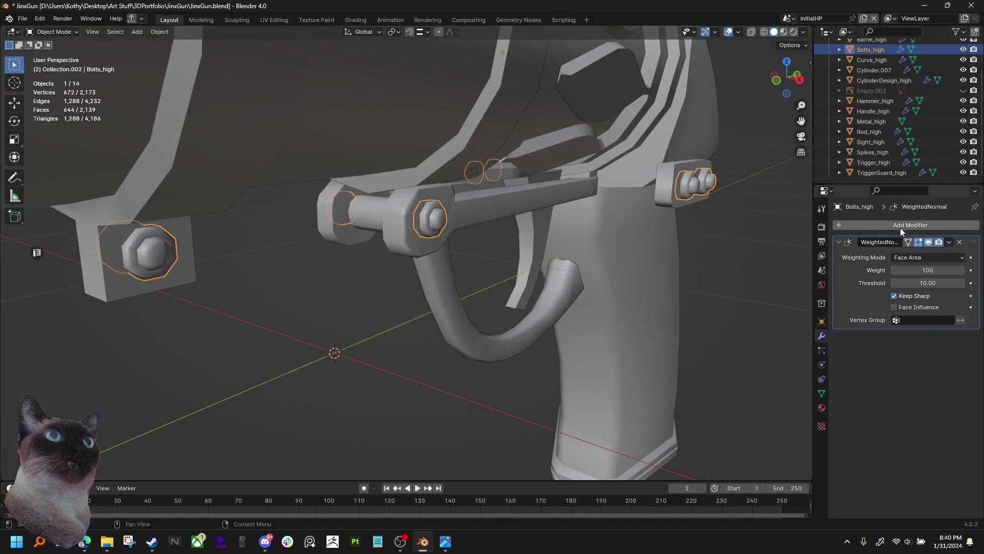
Add a Subdivision modifier to Bolts_high and copy its modifiers to every part of the gun.
click(913, 226)
click(791, 242)
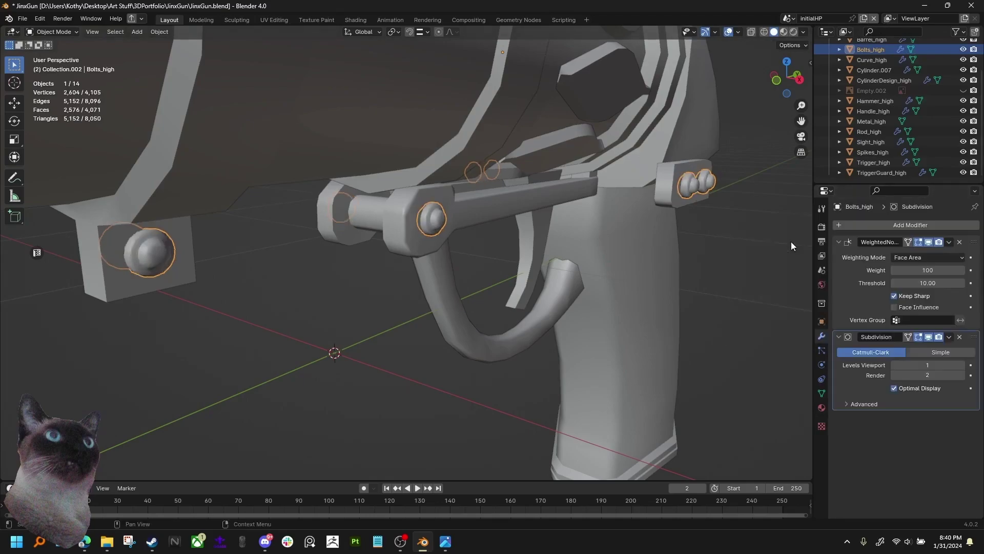
key(a)
scroll(566, 254, down, 5)
key(ctrl+l)
click(566, 254)
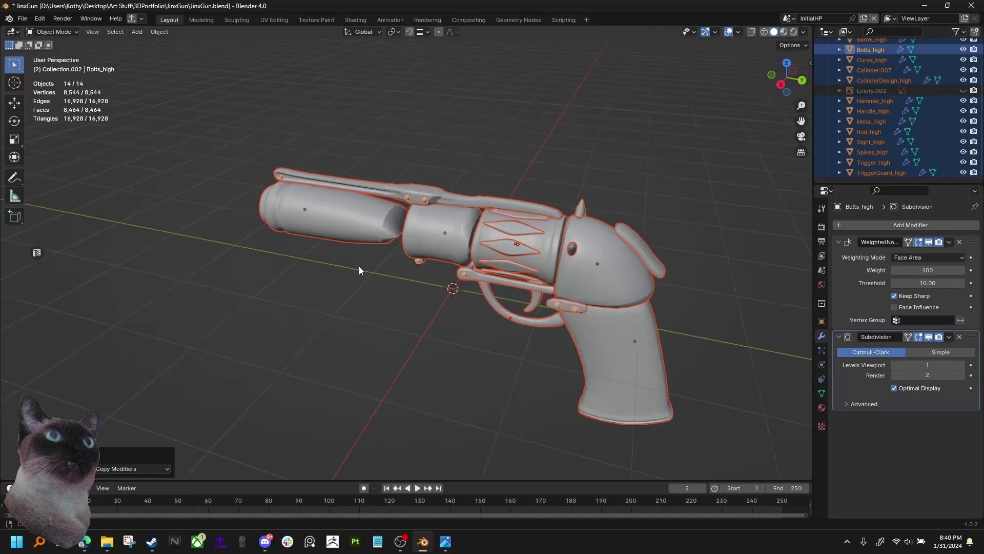
Add an edge loop around Barrel_high's long tube section, sliding it fully to the end of the section.
shift+middle_drag(359, 266, 347, 205)
scroll(491, 349, up, 3)
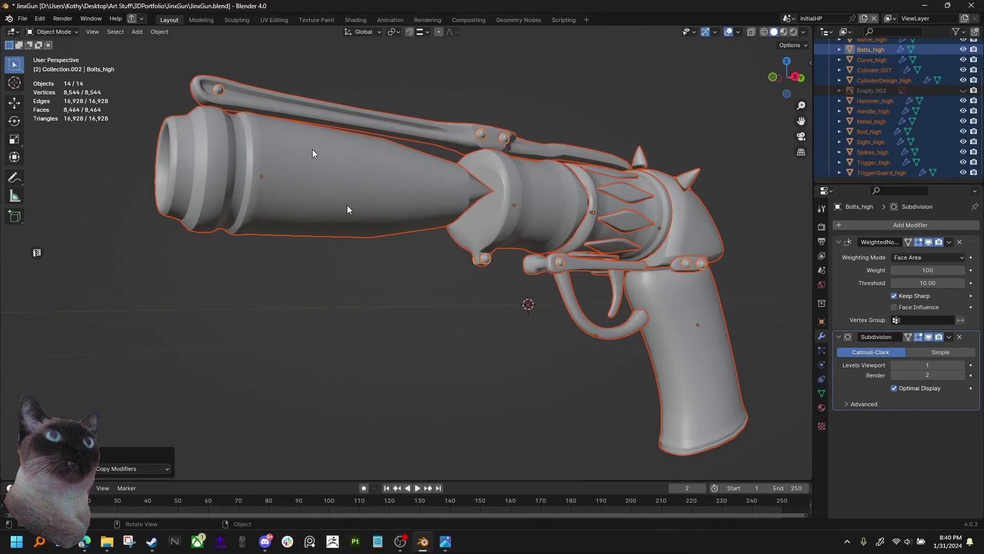
click(348, 206)
key(Tab)
middle_drag(364, 137, 339, 167)
key(ctrl+r)
click(368, 209)
click(1, 230)
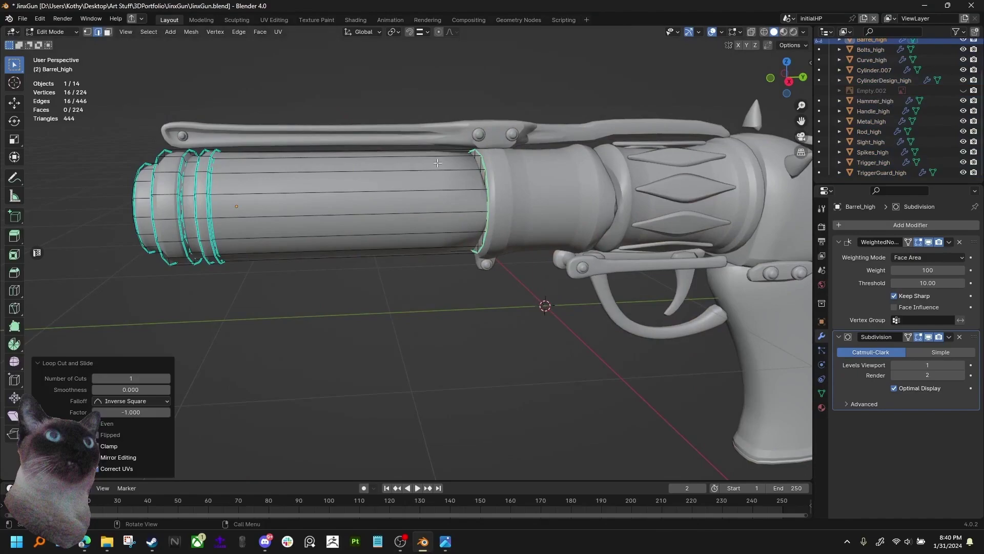
Add two more supporting edge loops to the barrel's long tube, sliding one toward the cylinder and one toward the muzzle.
scroll(438, 163, up, 1)
middle_drag(438, 163, 428, 140)
key(ctrl+r)
click(433, 146)
click(712, 183)
shift+middle_drag(291, 152, 507, 181)
middle_drag(506, 181, 505, 216)
key(ctrl+r)
click(500, 216)
click(149, 229)
scroll(205, 216, up, 1)
Add two supporting edge loops in the groove between the barrel's front rings, sliding one to each side.
key(ctrl+r)
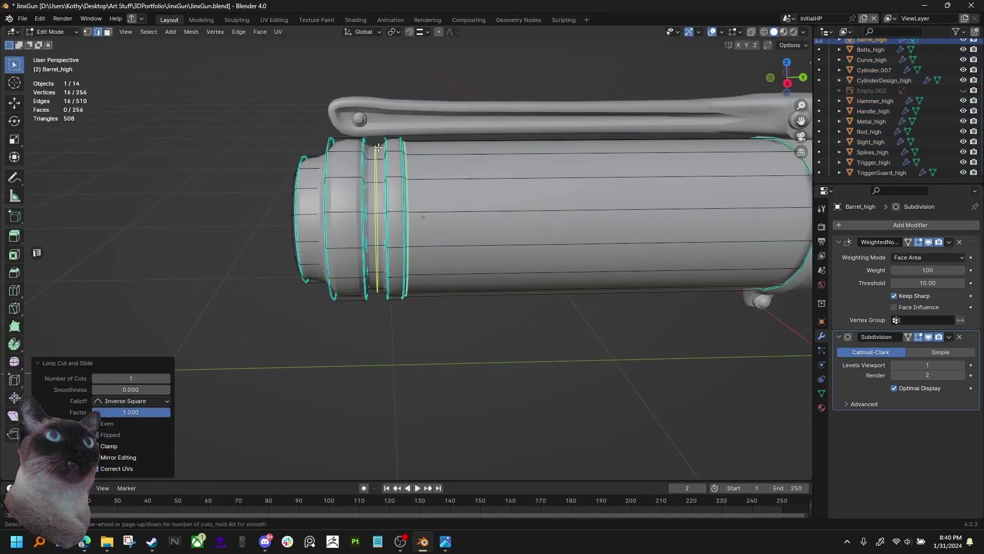
click(379, 148)
click(405, 149)
key(ctrl+r)
click(378, 149)
click(336, 151)
Add more supporting edge loops around the barrel's front rings near the muzzle, sliding them fully to the ring edges.
middle_drag(336, 151, 326, 170)
key(ctrl+r)
click(352, 160)
click(354, 149)
scroll(326, 169, up, 1)
key(ctrl+r)
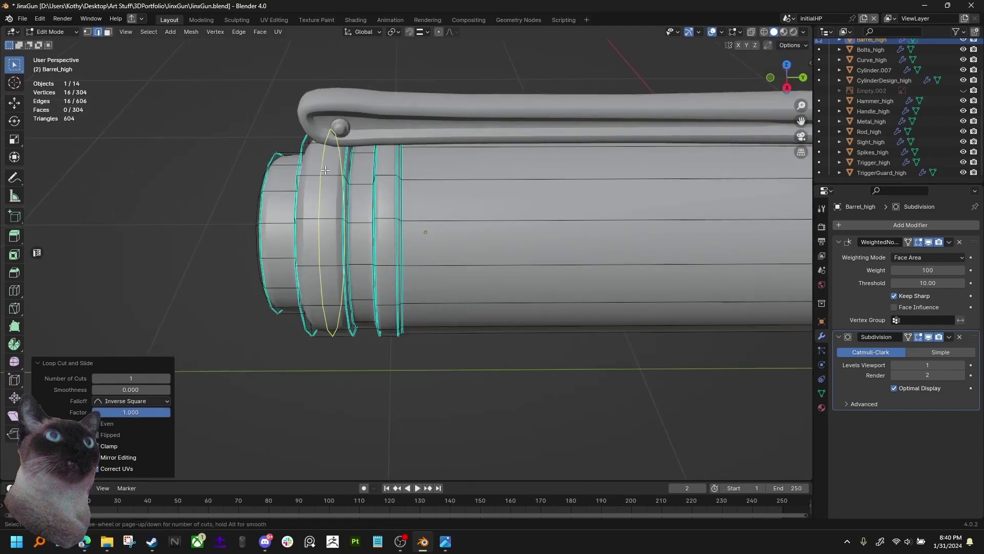
click(325, 170)
click(216, 180)
middle_drag(215, 179, 370, 179)
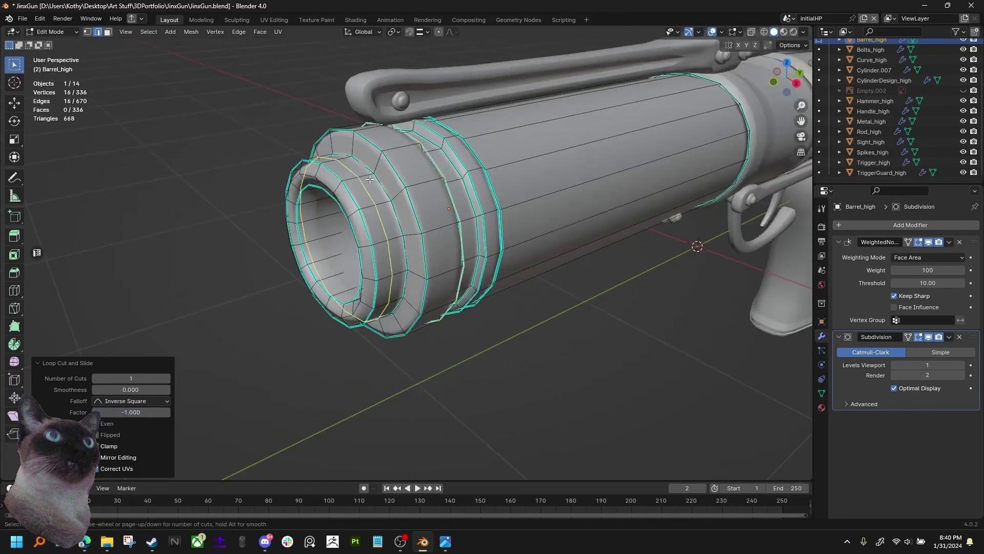
click(492, 529)
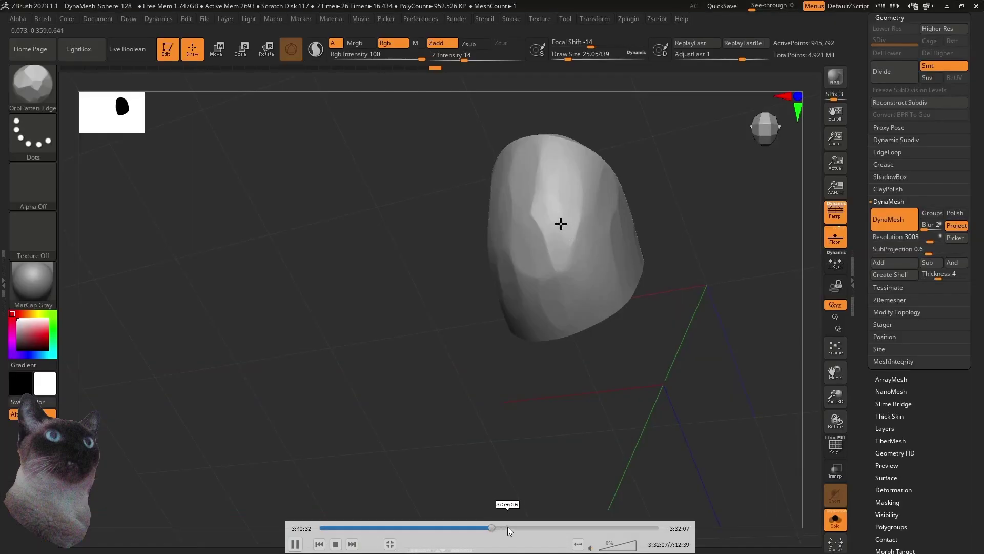
drag(470, 528, 453, 528)
drag(454, 528, 445, 529)
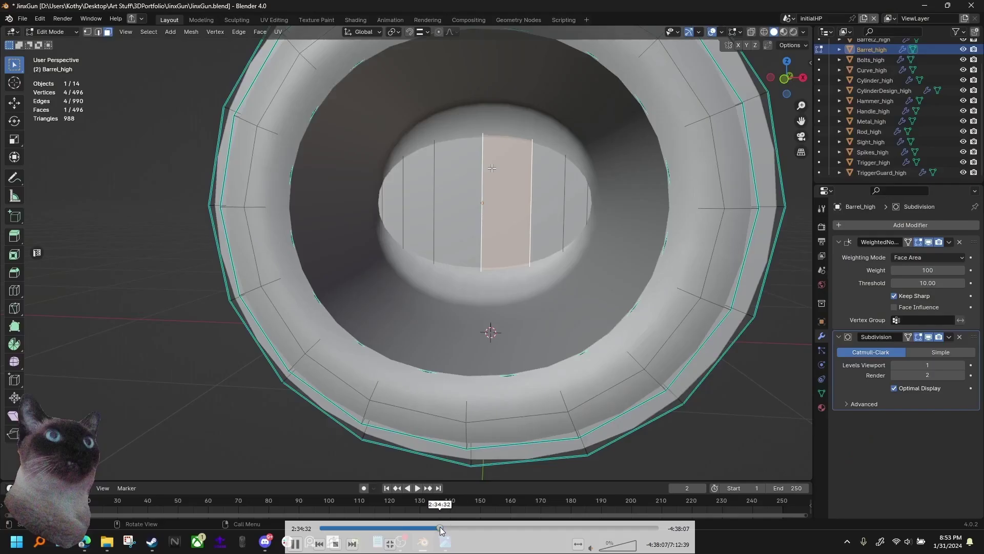
drag(445, 529, 441, 528)
drag(441, 530, 433, 527)
drag(434, 527, 445, 524)
drag(445, 524, 459, 526)
click(468, 529)
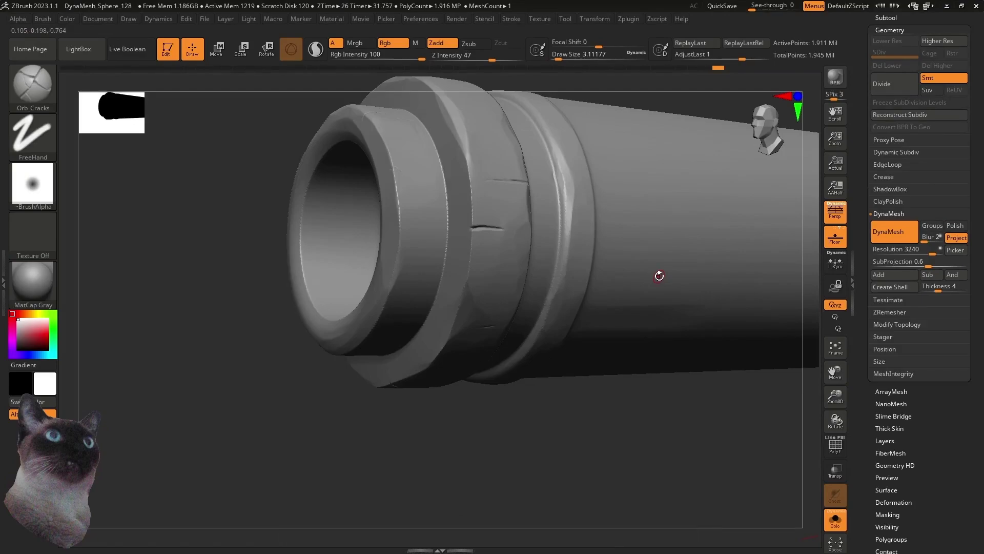
key(Left)
key(Left)
key(Left)
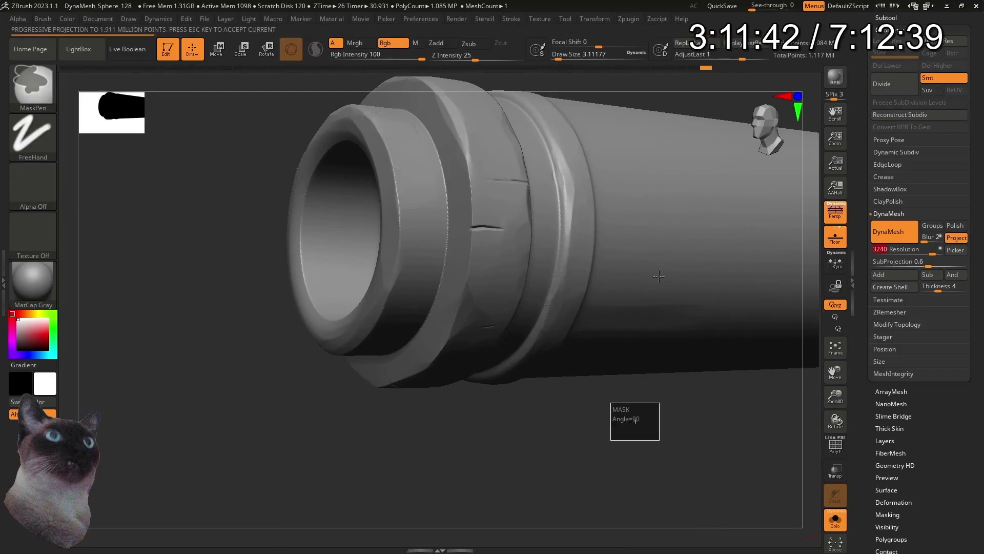
key(Left)
key(Left)
key(Left)
key(Left)
key(Left)
key(Left)
key(Left)
key(Left)
key(Left)
key(Left)
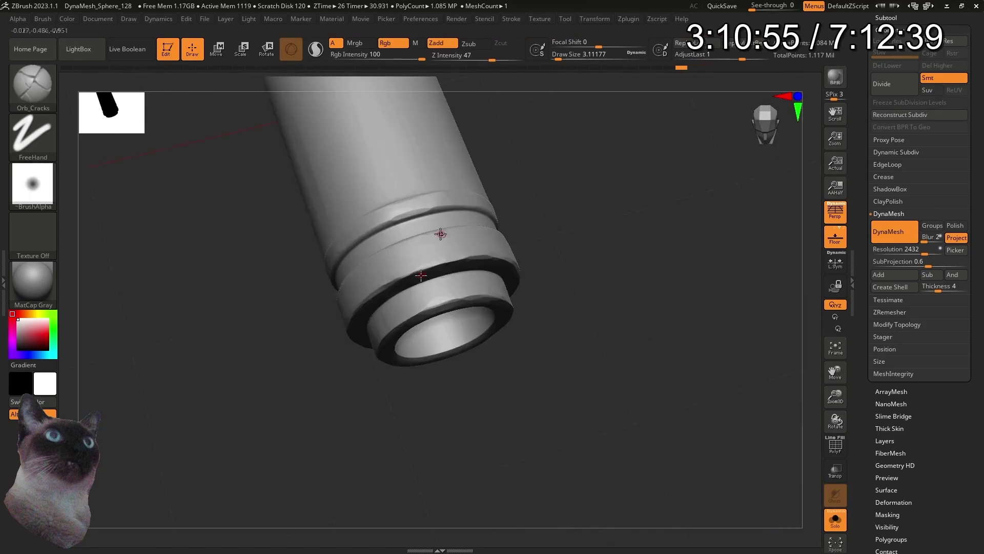
key(Left)
key(Left)
key(Left)
key(Left)
key(Left)
key(Left)
key(Left)
key(Left)
key(Left)
key(Left)
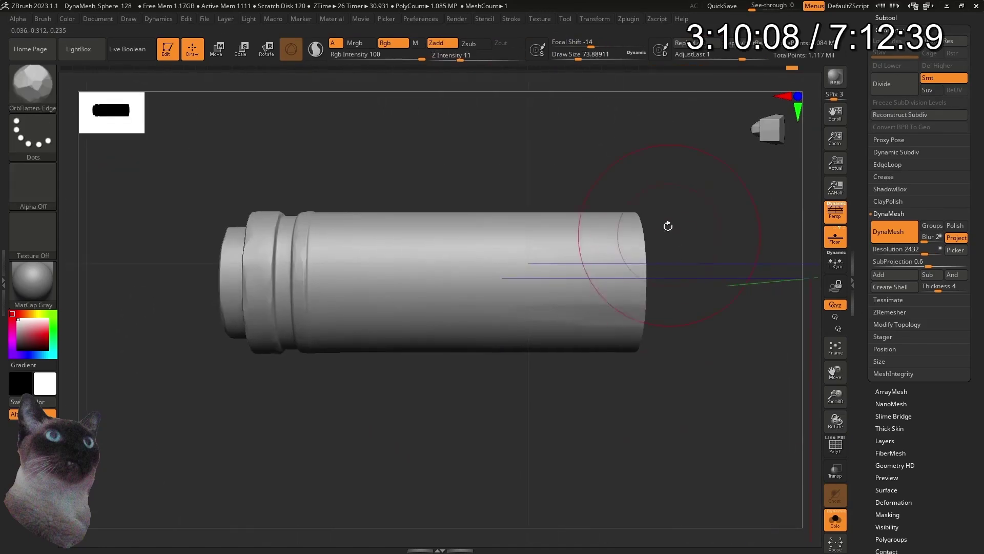
key(Left)
key(Left)
key(Left)
key(Left)
key(Left)
key(Left)
key(Left)
key(Left)
key(Left)
key(Left)
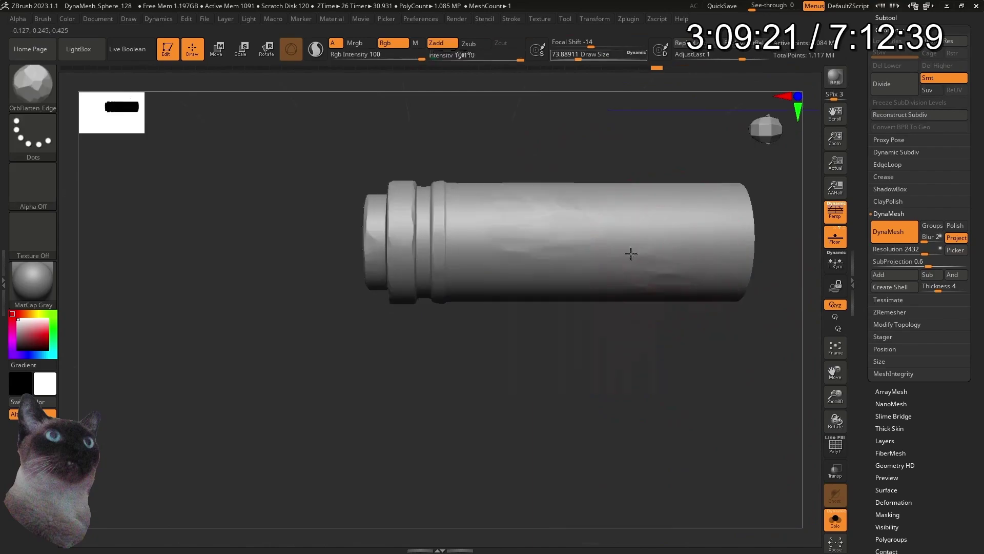
key(Left)
key(Left)
key(Left)
key(Left)
key(Left)
key(Left)
key(Left)
key(Left)
key(Left)
key(Left)
key(Left)
key(Left)
key(Left)
key(Left)
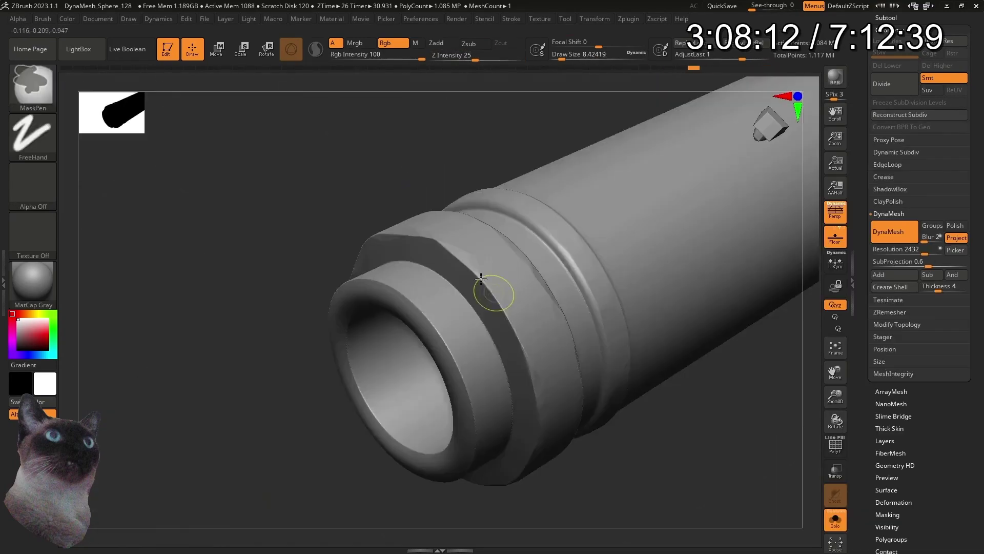
key(Left)
key(Left)
key(Left)
key(Left)
key(Left)
key(Left)
key(Left)
key(Left)
key(Left)
key(Left)
key(Left)
key(Left)
key(Left)
key(Left)
key(Left)
key(Left)
key(Left)
key(Left)
key(Left)
key(Left)
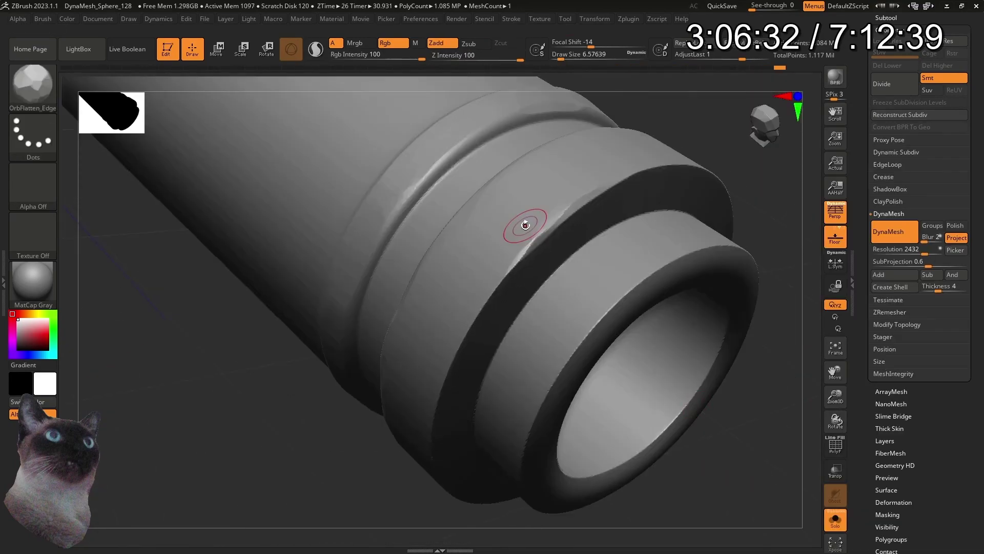
key(Left)
key(Left)
key(Left)
key(Left)
key(Left)
key(Left)
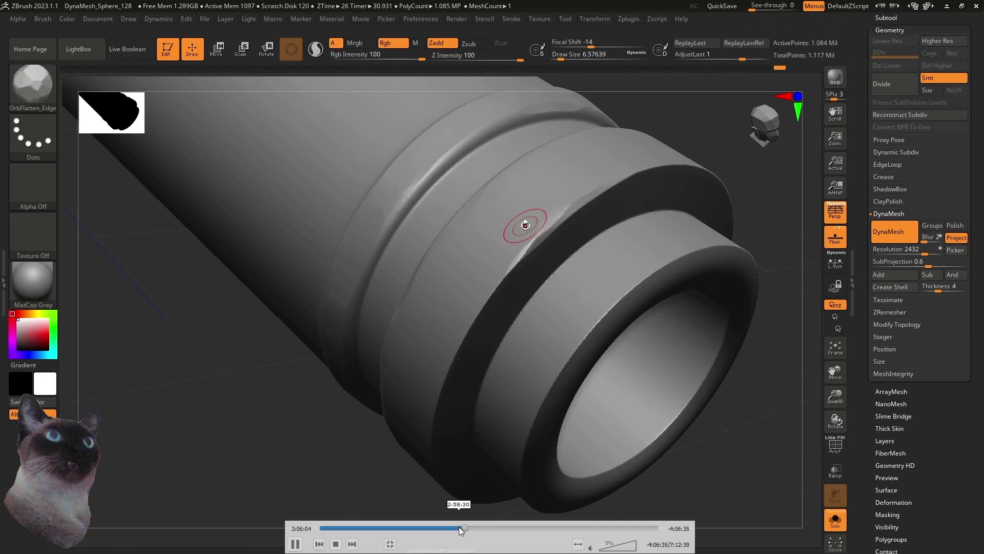
click(459, 527)
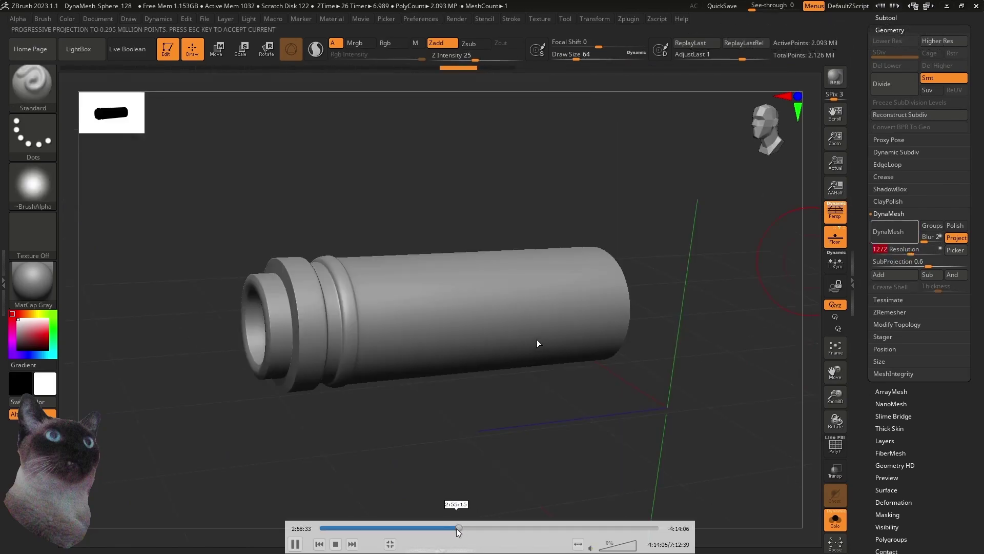
click(456, 529)
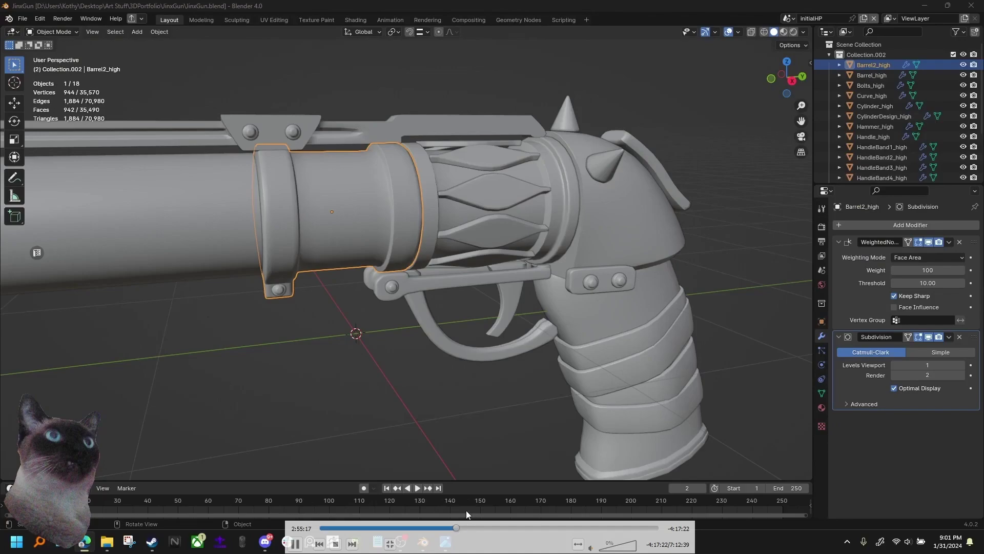
key(Right)
key(Right)
key(Right)
key(Right)
key(Right)
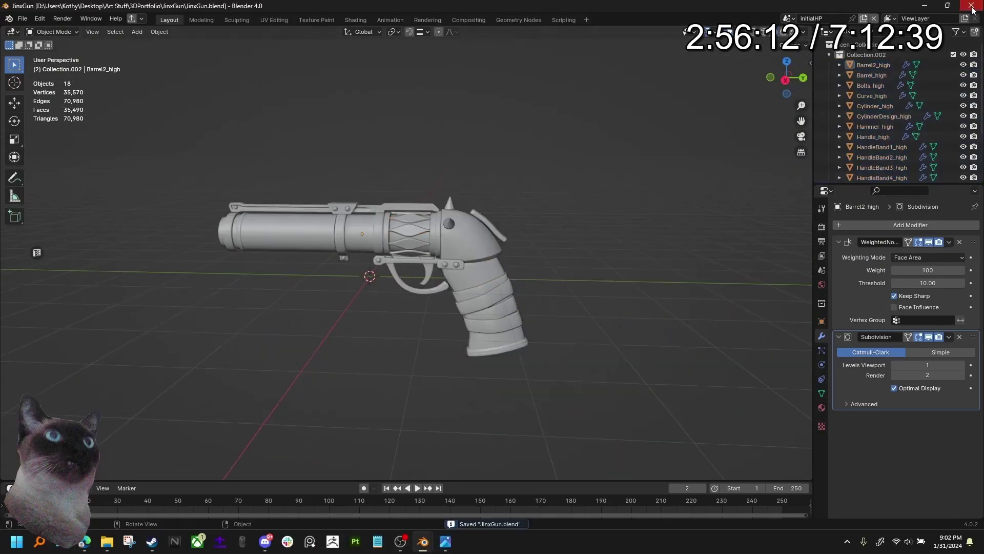
key(Right)
key(Right)
key(Right)
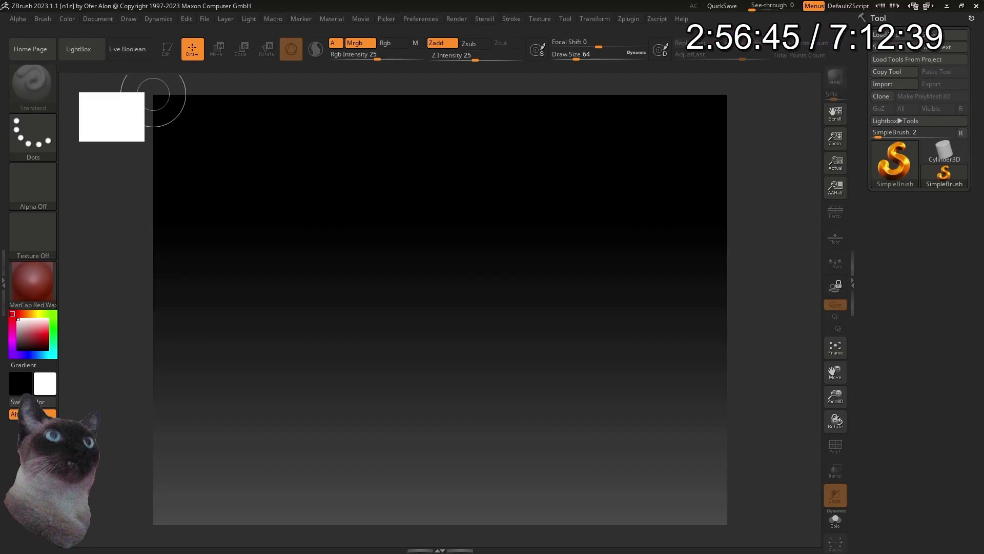
key(Right)
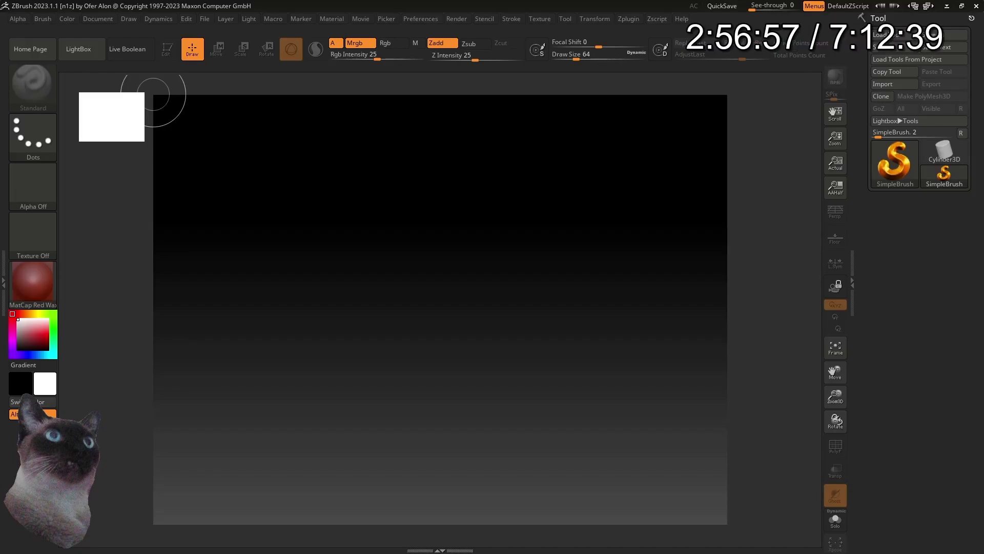
key(Right)
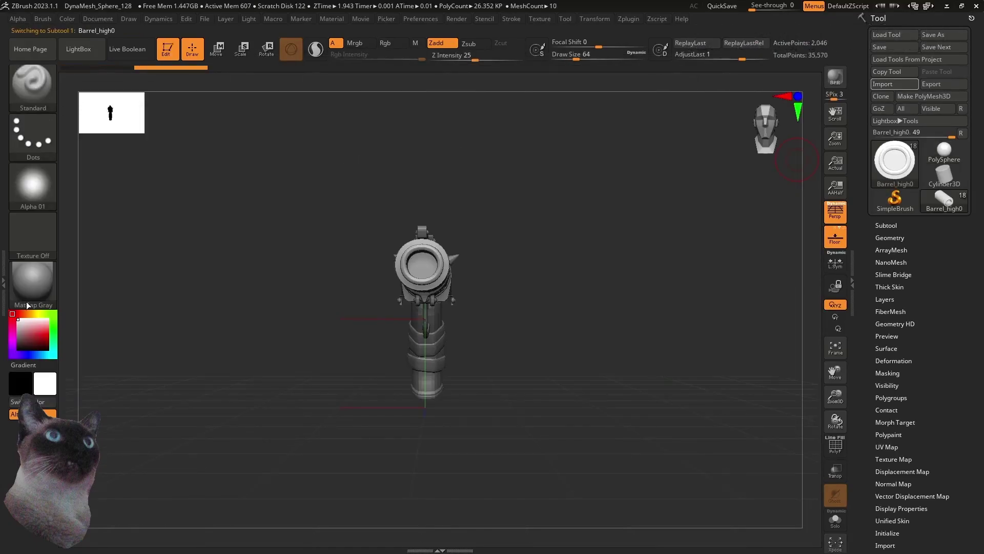
key(Right)
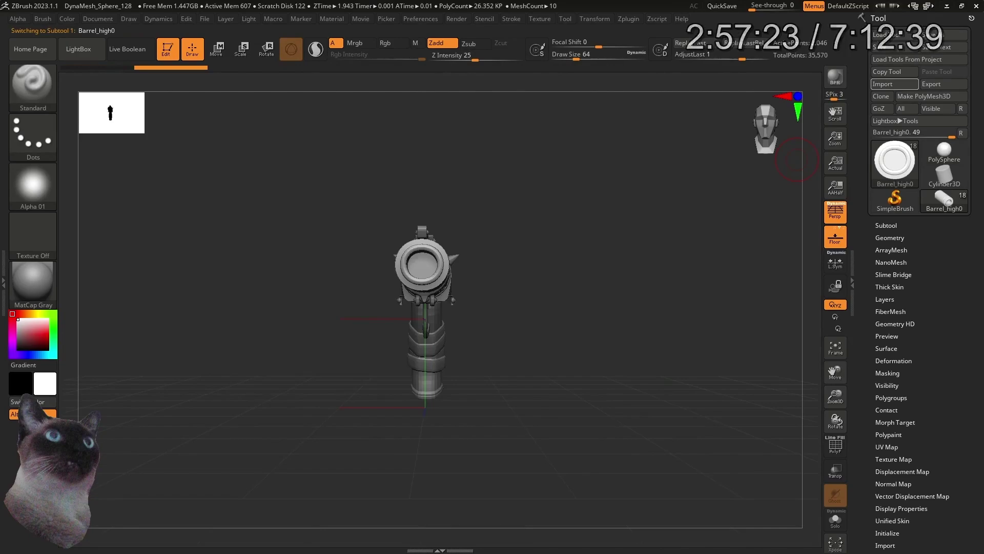
key(Right)
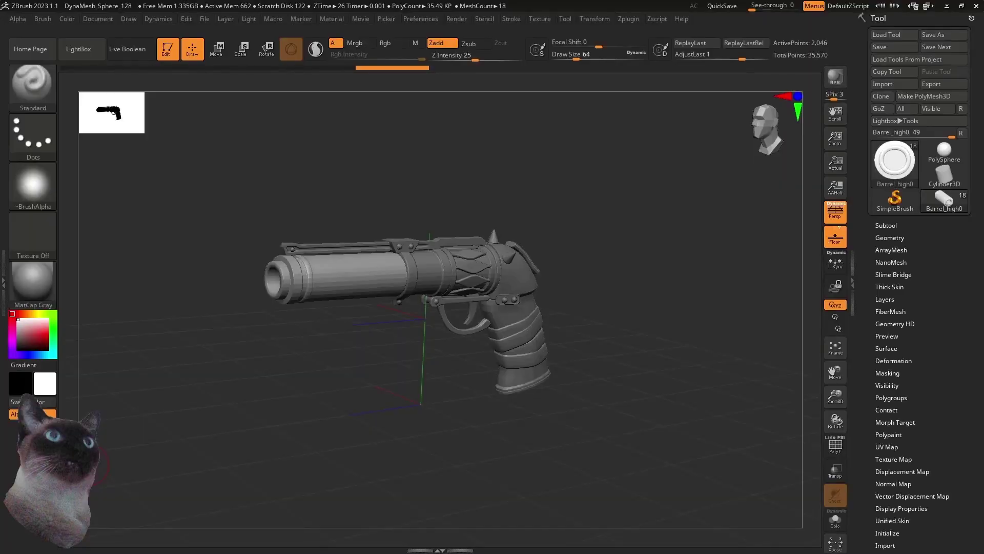
key(space)
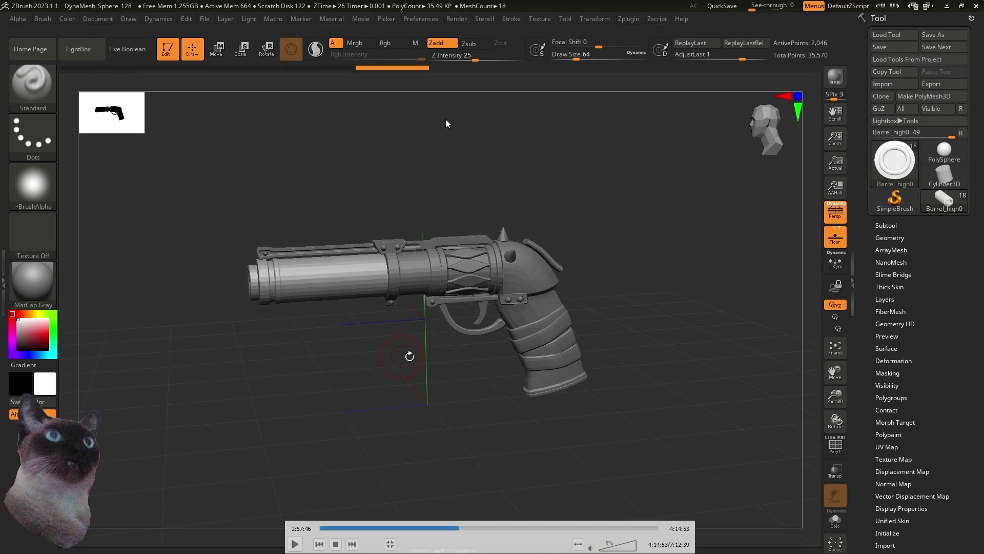
key(space)
Isolate the barrel and subdivide it to level 6, deleting the lower subdivision levels.
click(835, 519)
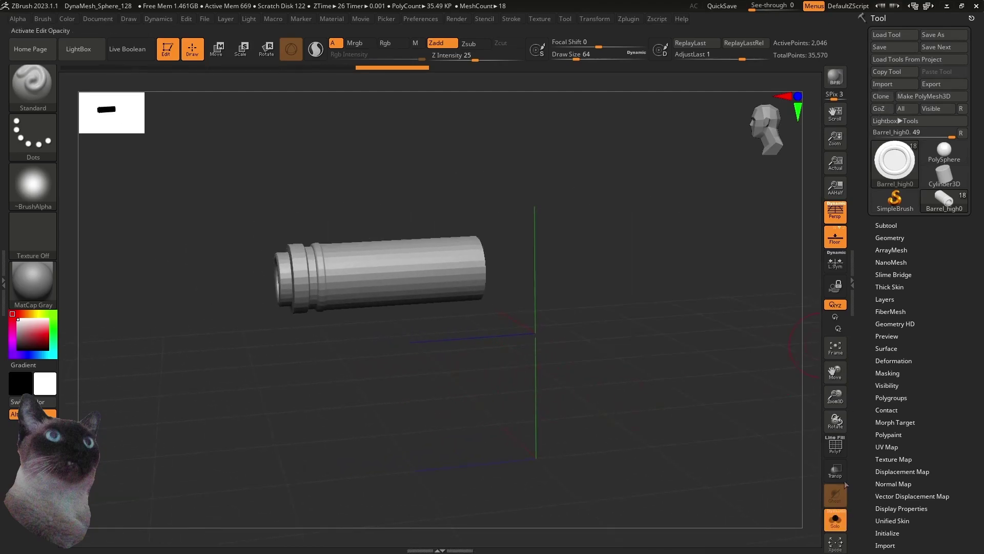
click(886, 225)
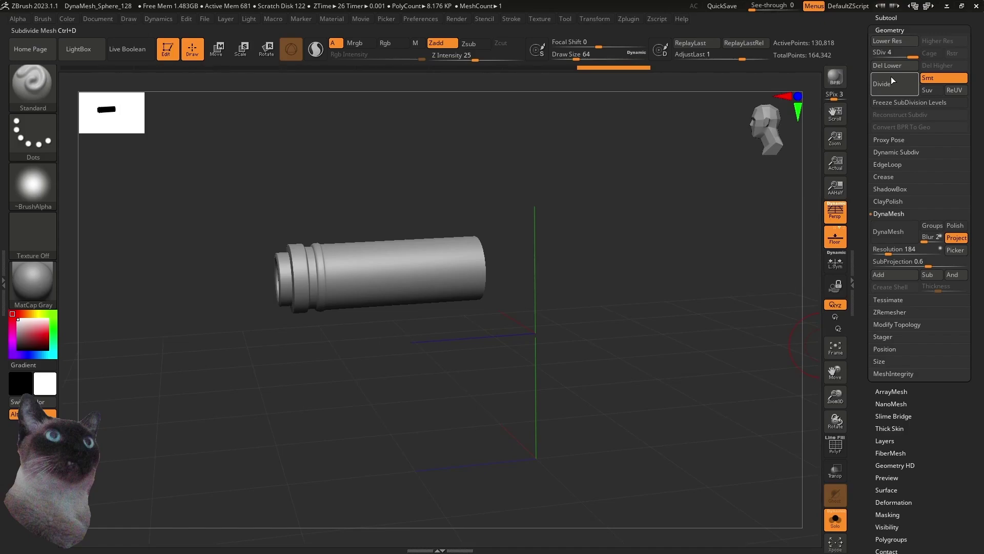
click(893, 89)
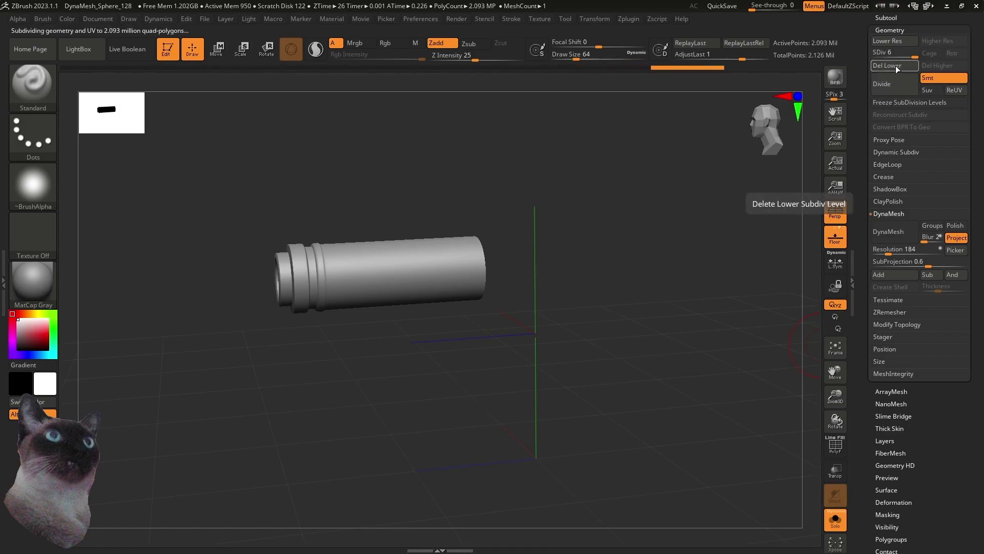
click(897, 65)
Try remeshing the barrel with DynaMesh at resolution 1416.
click(913, 248)
click(895, 232)
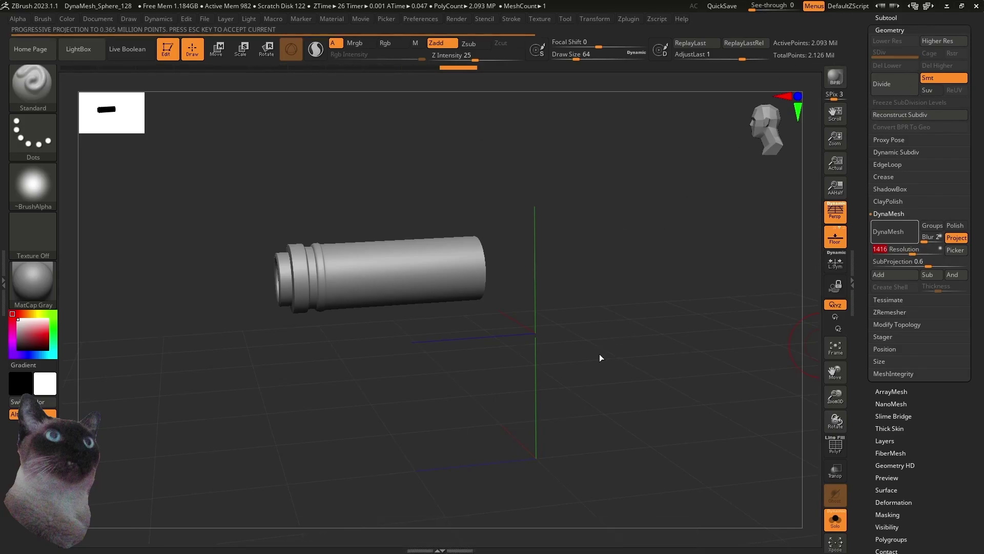
alt+drag(485, 352, 525, 369)
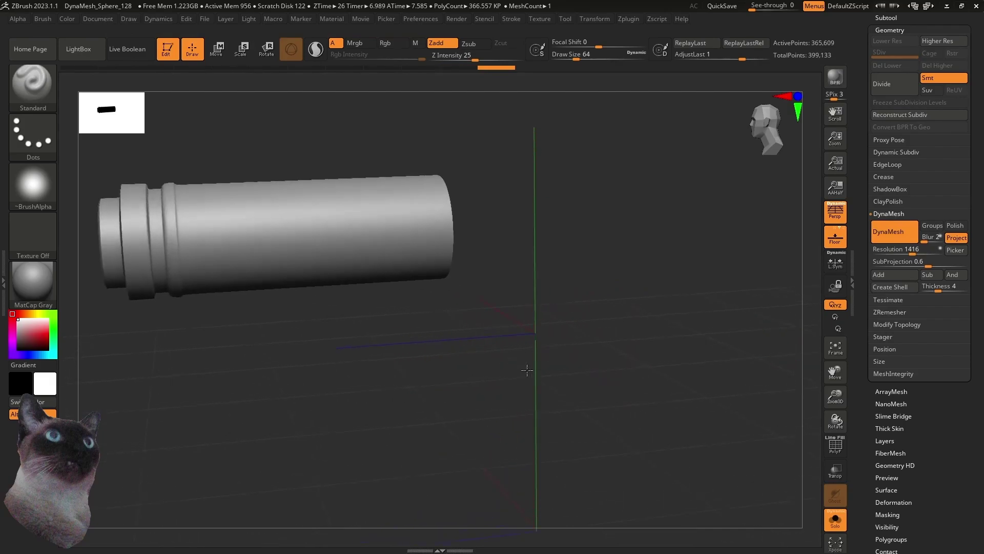
Remesh the barrel with DynaMesh at resolution 2432.
mouse_move(923, 251)
mouse_down()
mouse_move(909, 251)
mouse_move(925, 252)
mouse_up()
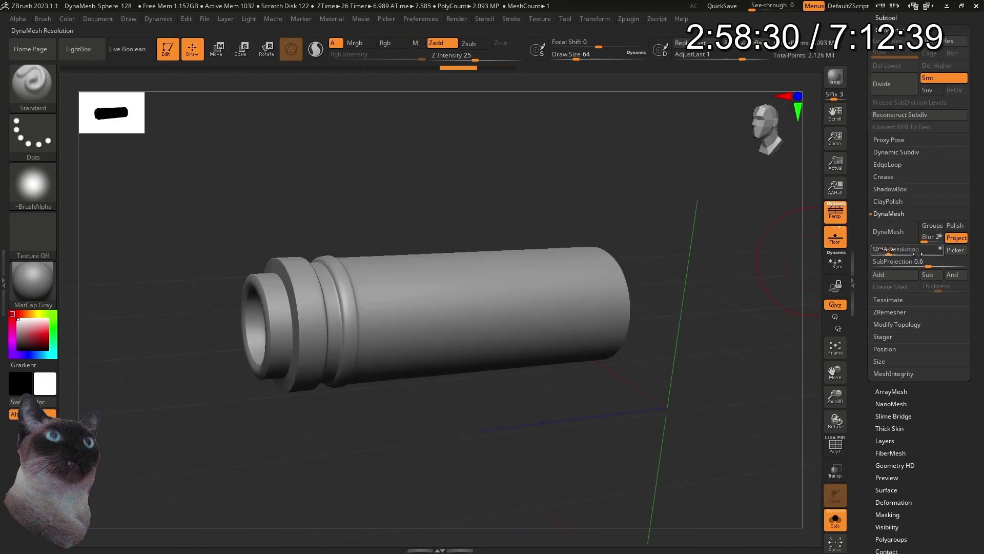
click(895, 232)
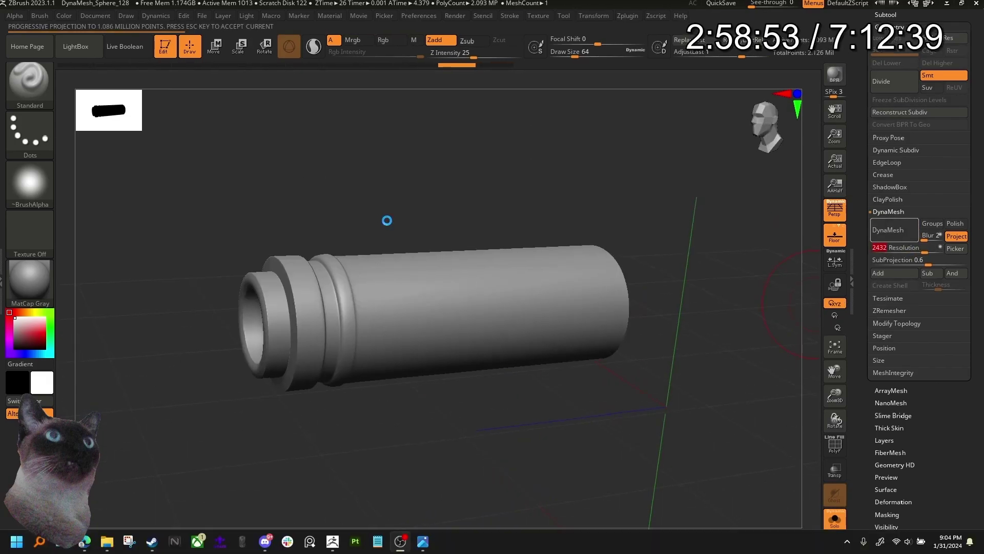
Choose the OrbFlatten_Edge brush and flatten parts of the raised ring's edge near the barrel's muzzle.
mouse_move(387, 220)
mouse_down()
mouse_move(406, 196)
mouse_move(336, 159)
mouse_up()
key(b)
click(846, 451)
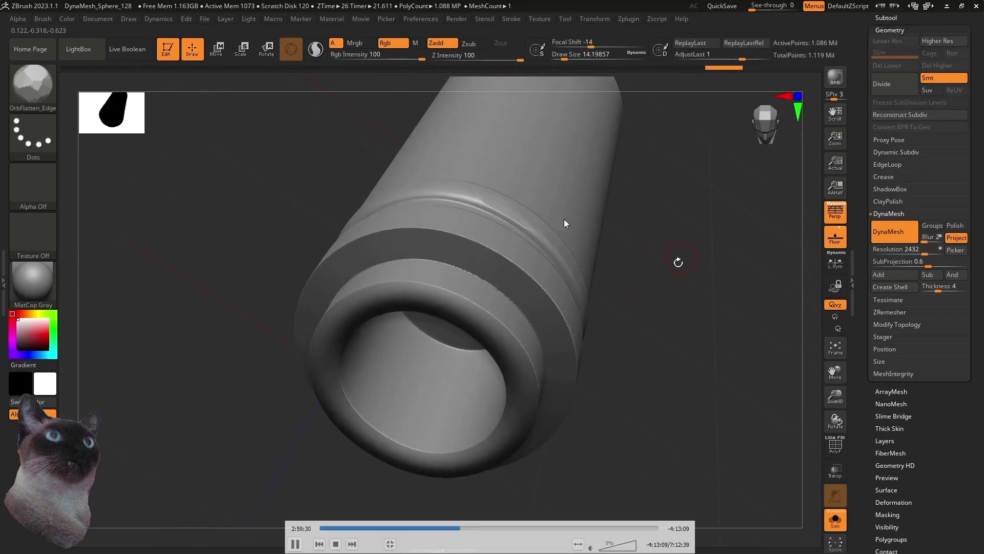
drag(679, 262, 564, 220)
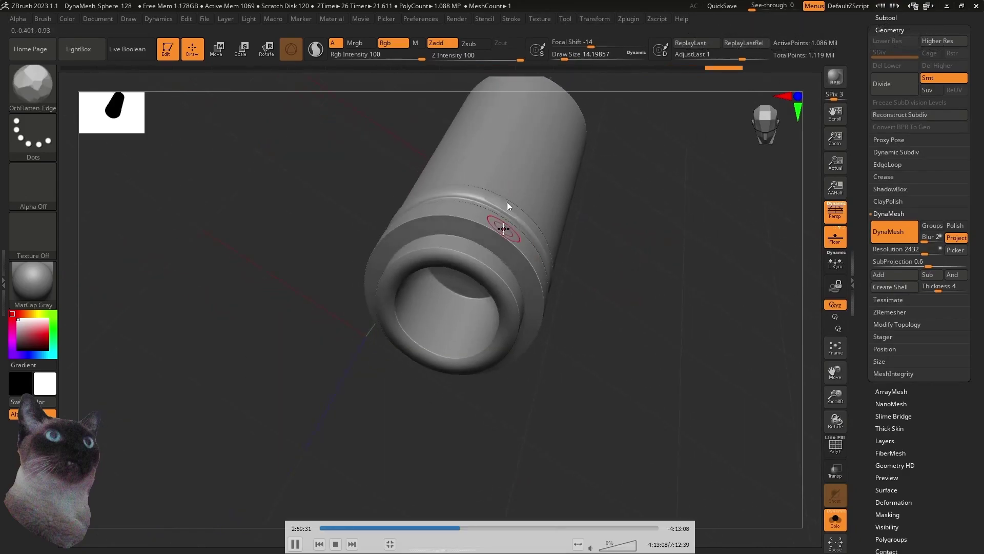
mouse_move(508, 205)
mouse_down()
mouse_move(464, 206)
mouse_move(417, 248)
mouse_move(431, 235)
mouse_up()
drag(622, 203, 594, 172)
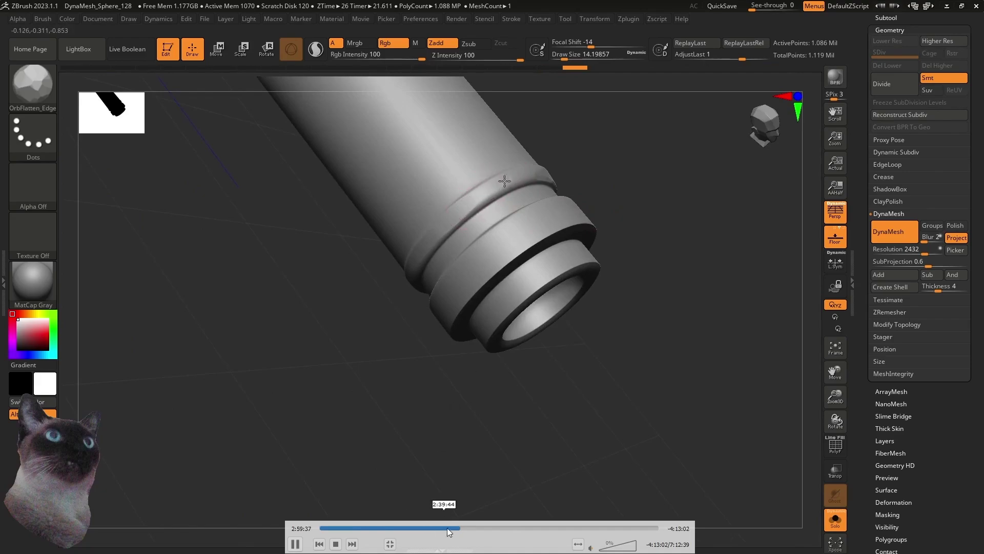
click(467, 528)
click(475, 530)
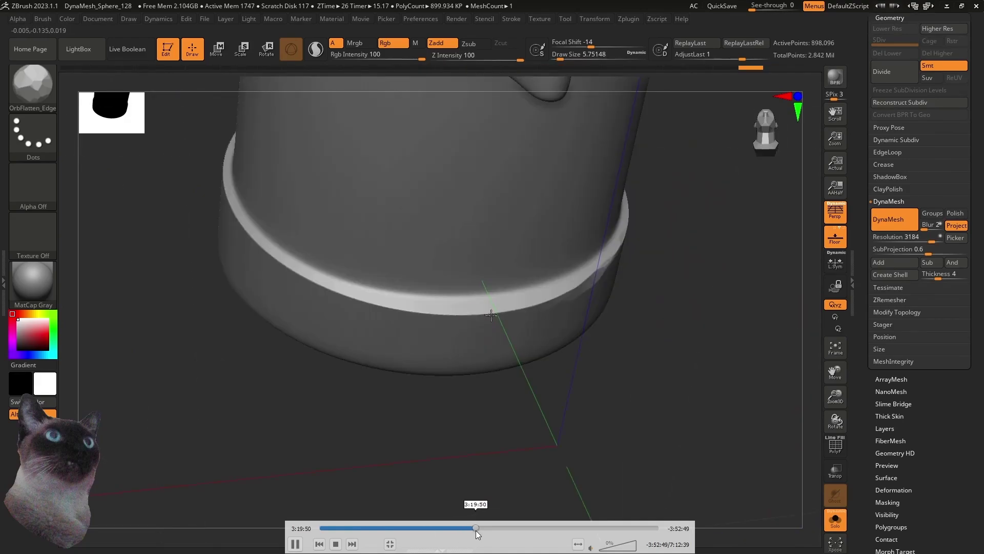
click(487, 527)
click(495, 527)
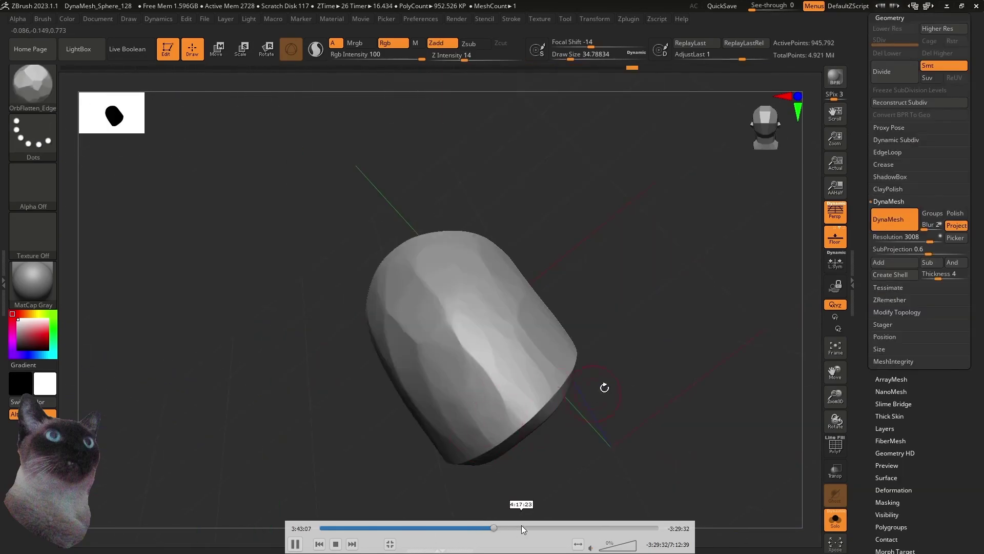
click(521, 527)
click(551, 527)
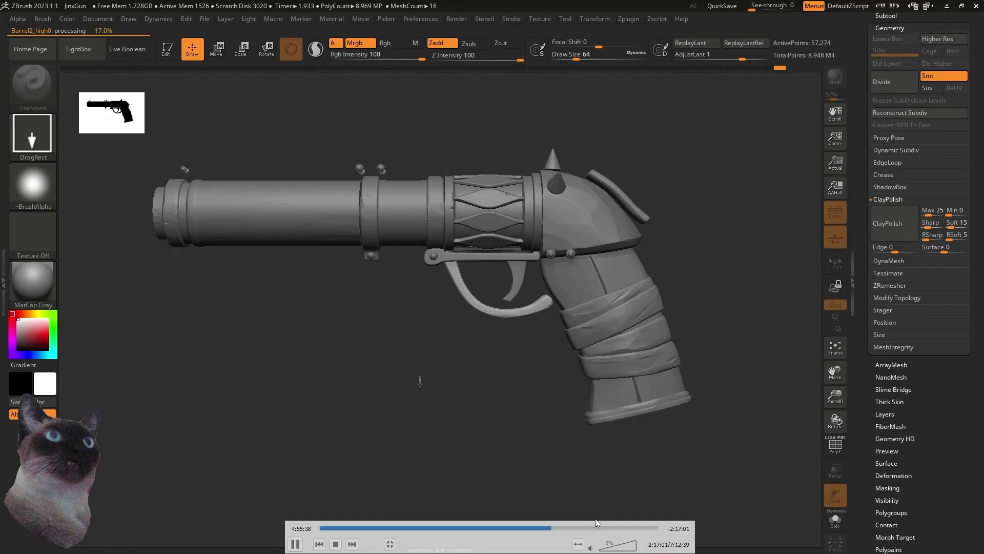
click(580, 527)
click(574, 527)
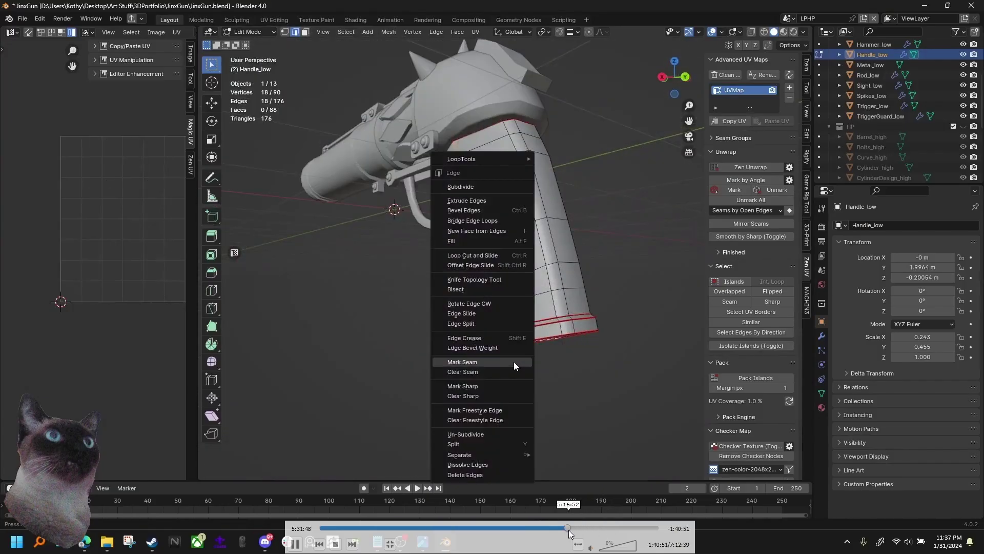
click(568, 527)
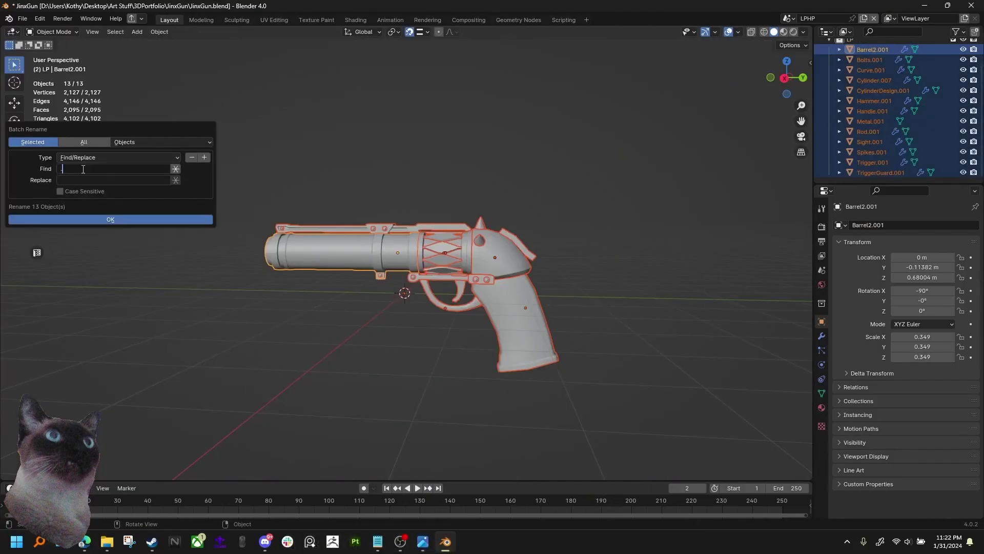
key(space)
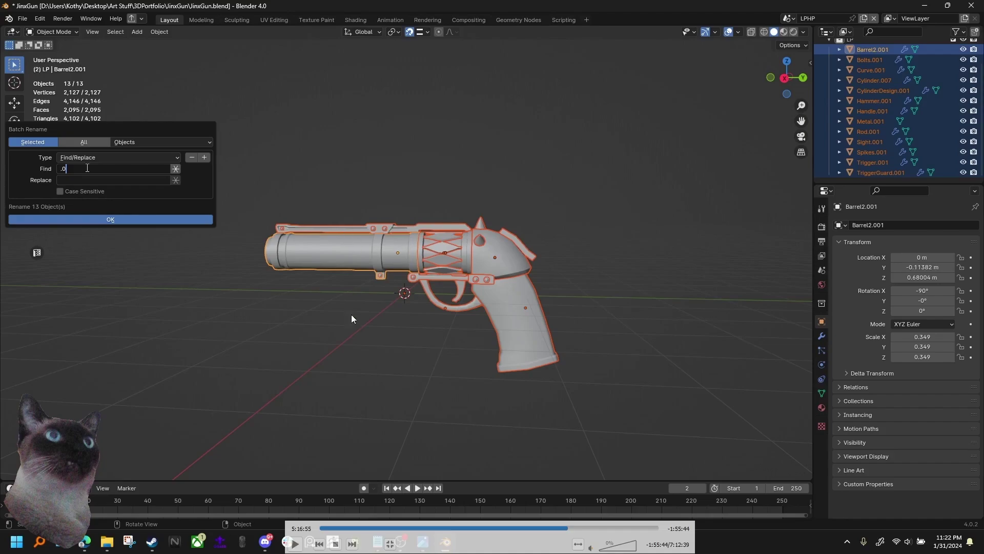
Enter .001 as the text to find in the batch rename of the 13 selected gun objects.
text(01)
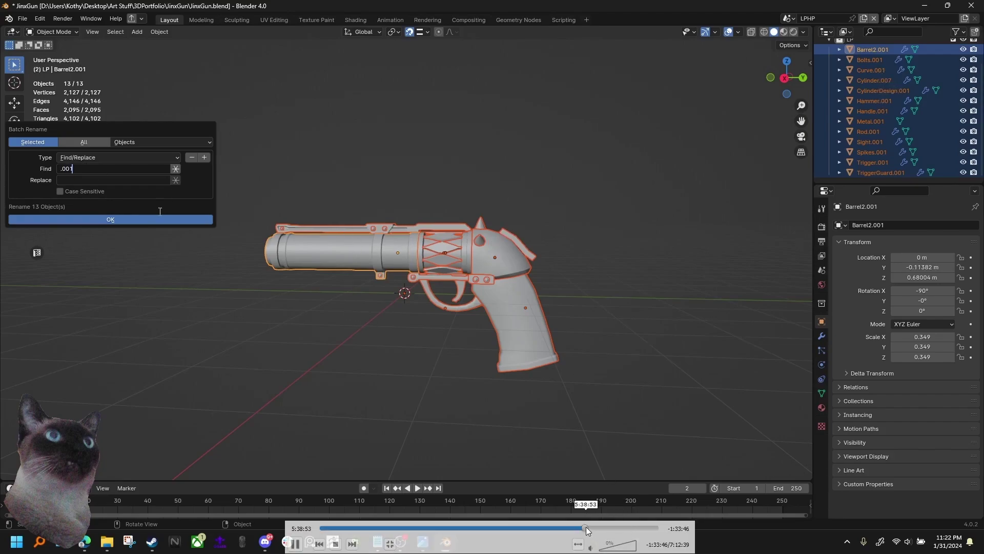
click(586, 527)
click(579, 525)
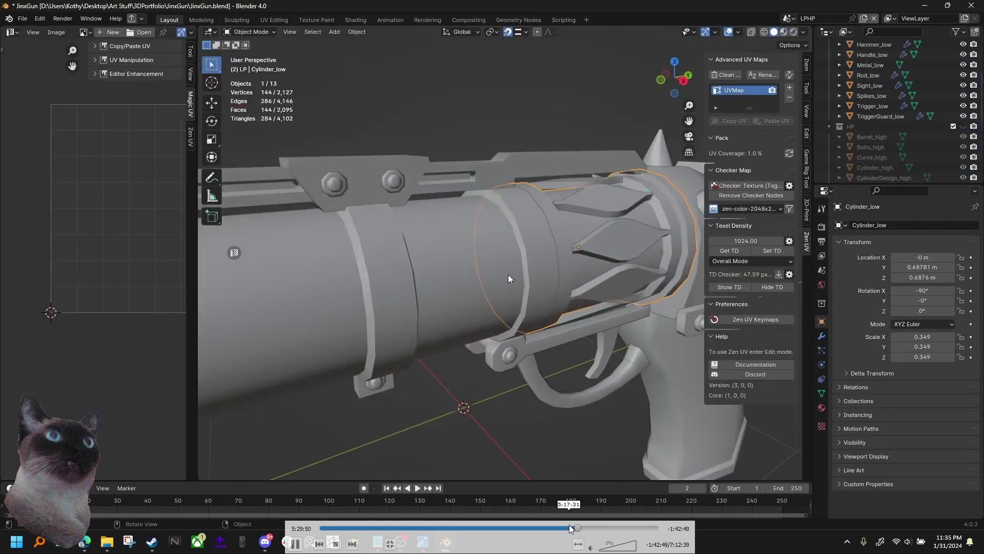
click(569, 525)
click(566, 528)
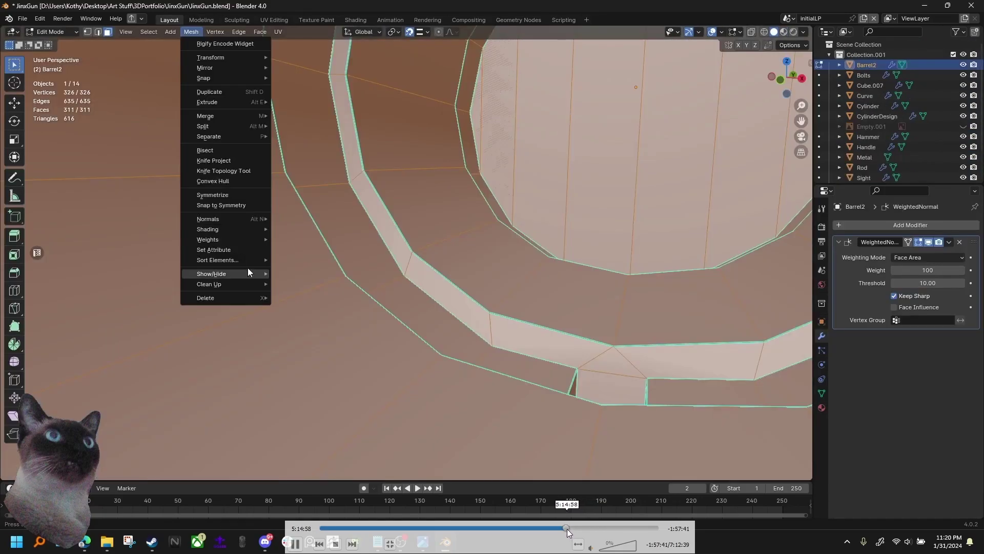
click(560, 528)
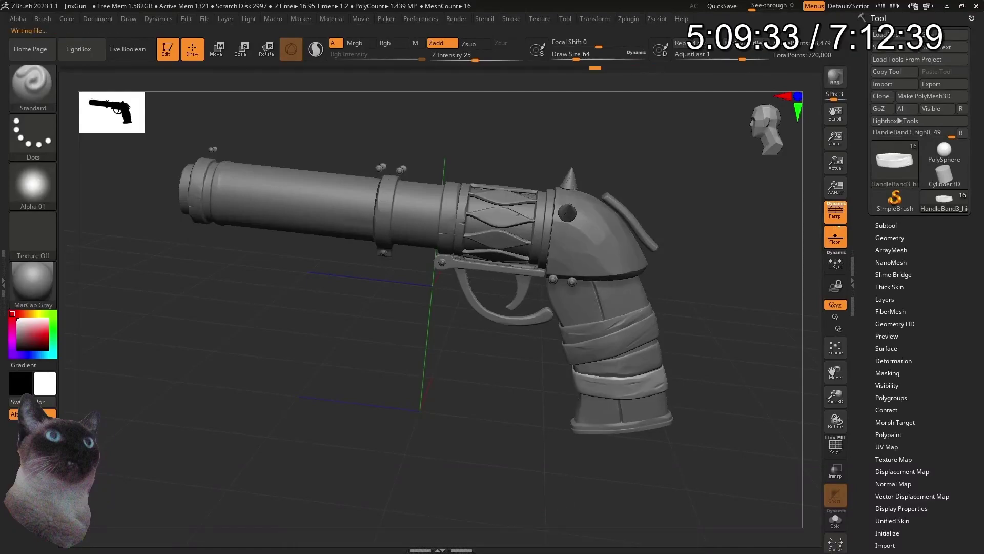
key(Right)
key(Right)
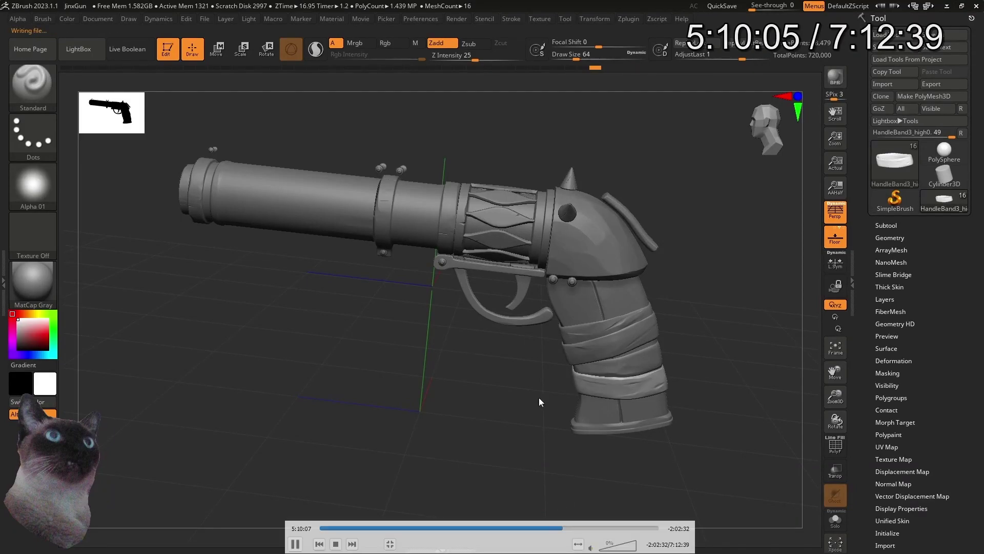
click(568, 528)
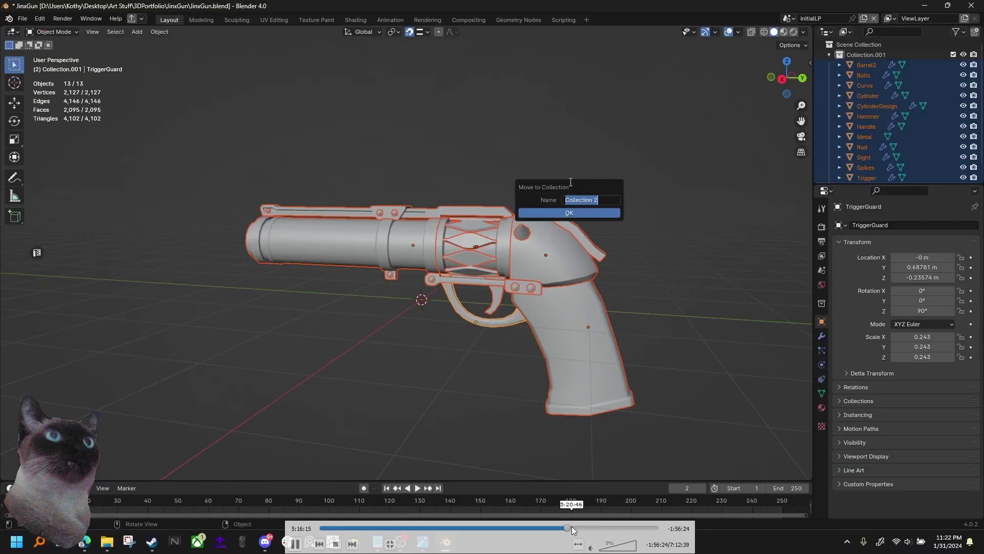
click(570, 526)
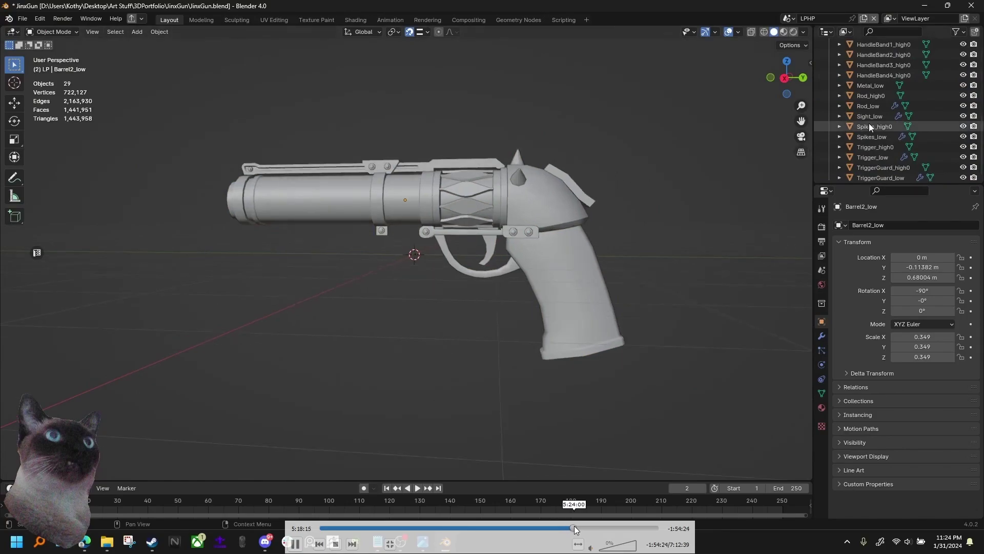
click(574, 527)
click(569, 527)
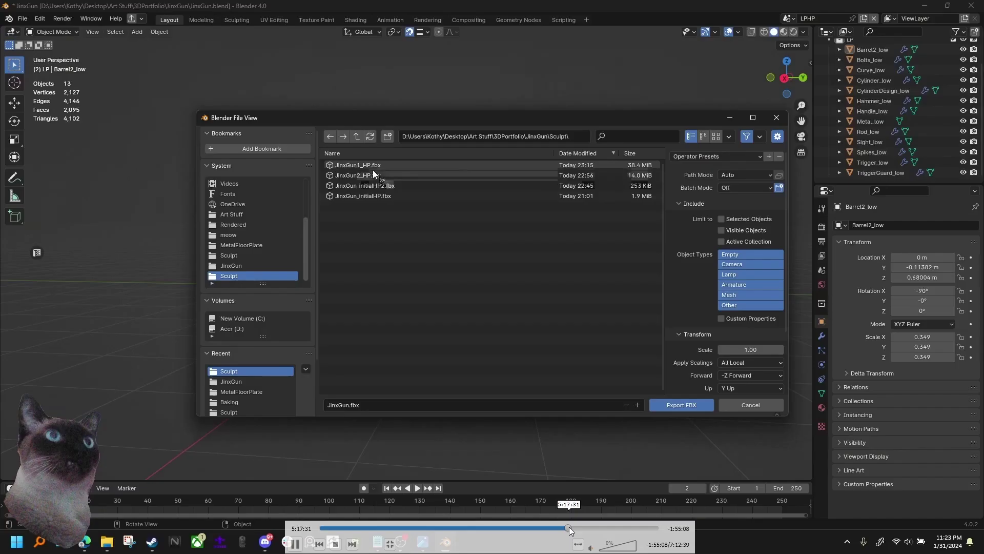
click(567, 527)
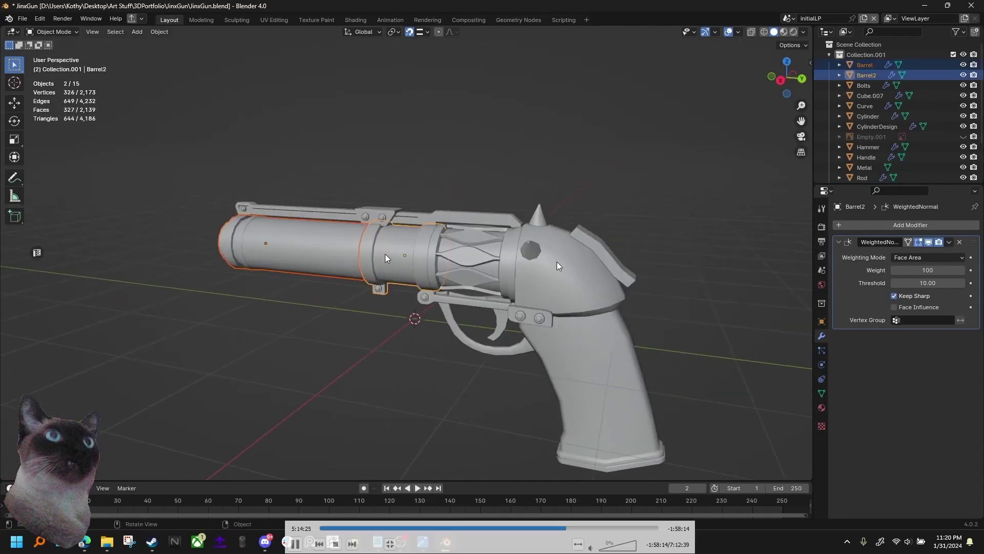
key(space)
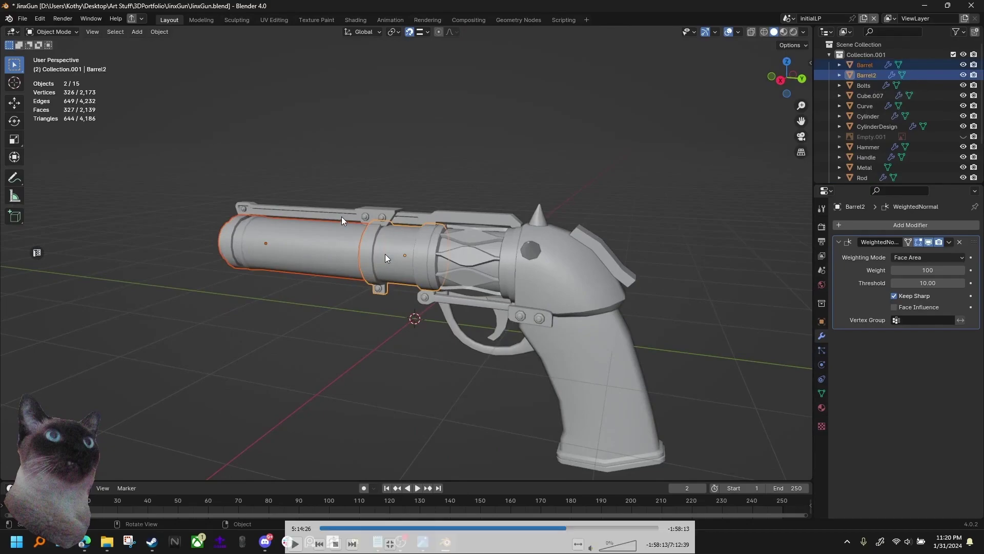